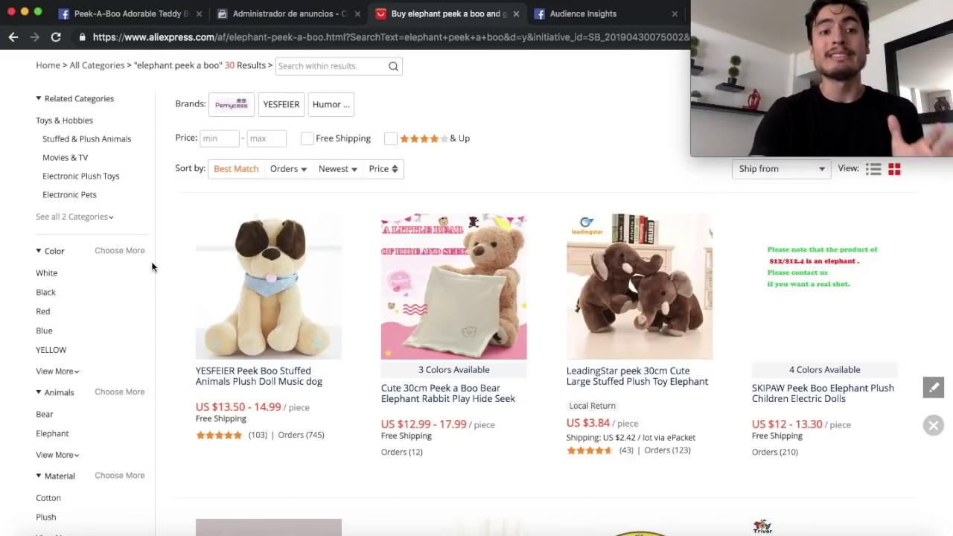
Look over the Peek-A-Boo Adorable Teddy Bear video page on Facebook and the elephant peek a boo search results on AliExpress.
{"action": "left_click", "coordinate": [128, 14]}
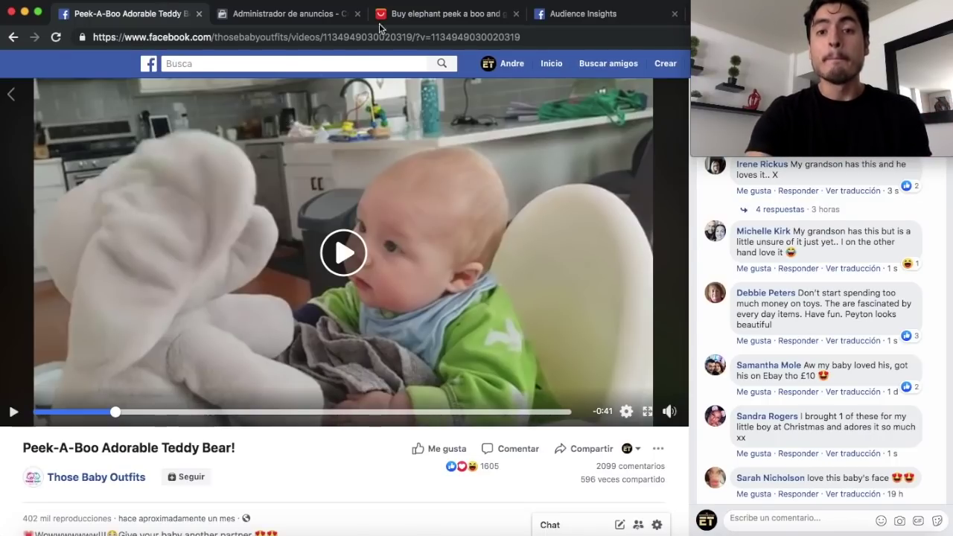
{"action": "left_click", "coordinate": [608, 23]}
{"action": "left_click", "coordinate": [469, 19]}
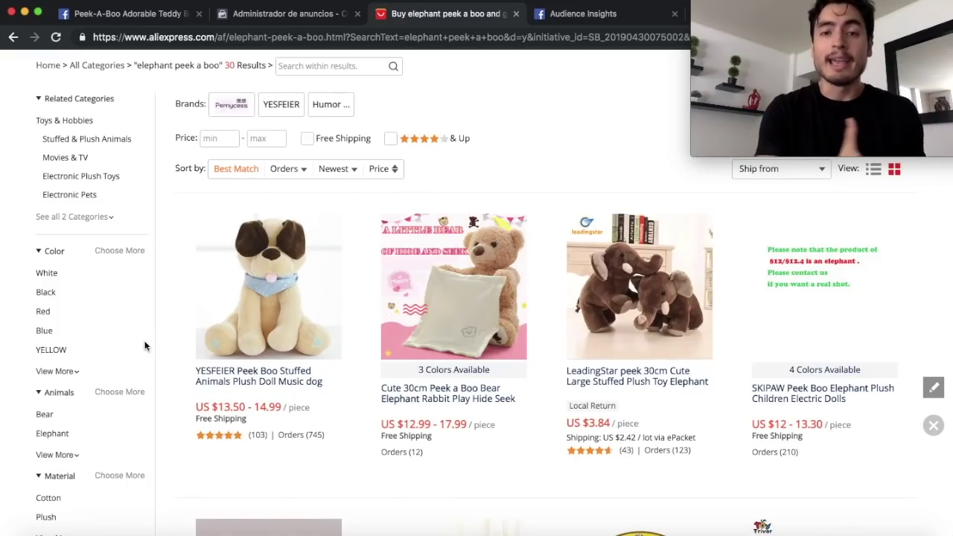
Switch to Facebook Audience Insights and examine the page likes of the United States audience interested in Baby food.
{"action": "left_click", "coordinate": [295, 22]}
{"action": "left_click", "coordinate": [577, 25]}
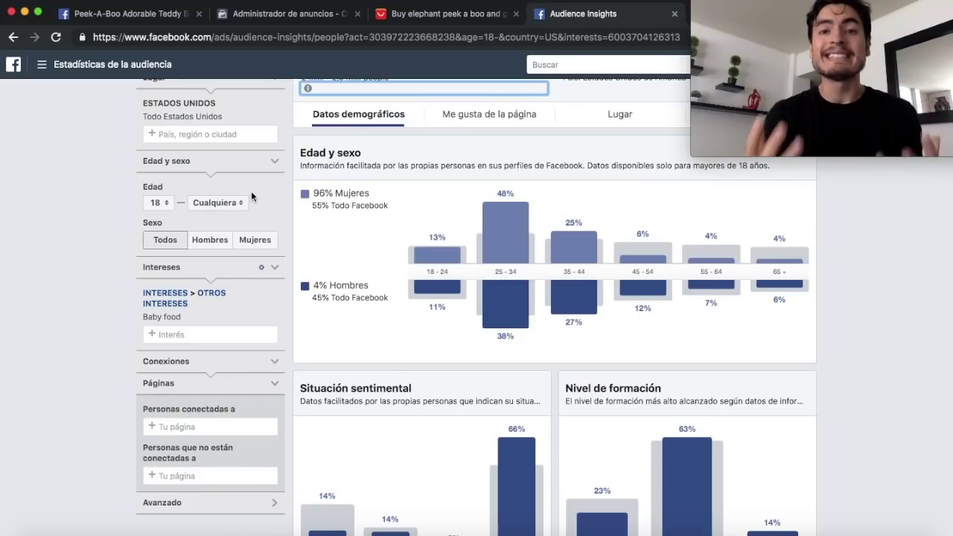
{"action": "scroll", "coordinate": [446, 145], "scroll_direction": "up", "scroll_amount": 2}
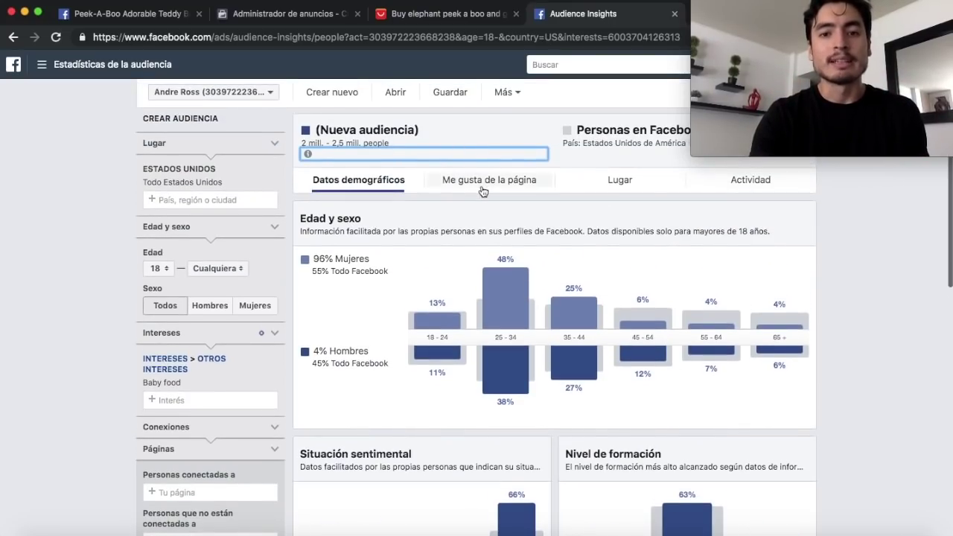
{"action": "left_click", "coordinate": [482, 186]}
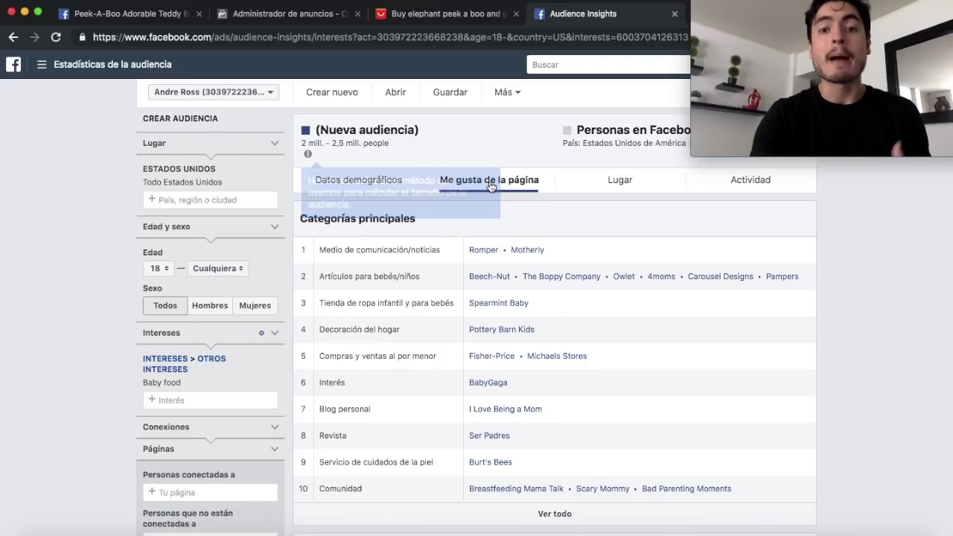
{"action": "scroll", "coordinate": [438, 248], "scroll_direction": "down", "scroll_amount": 1}
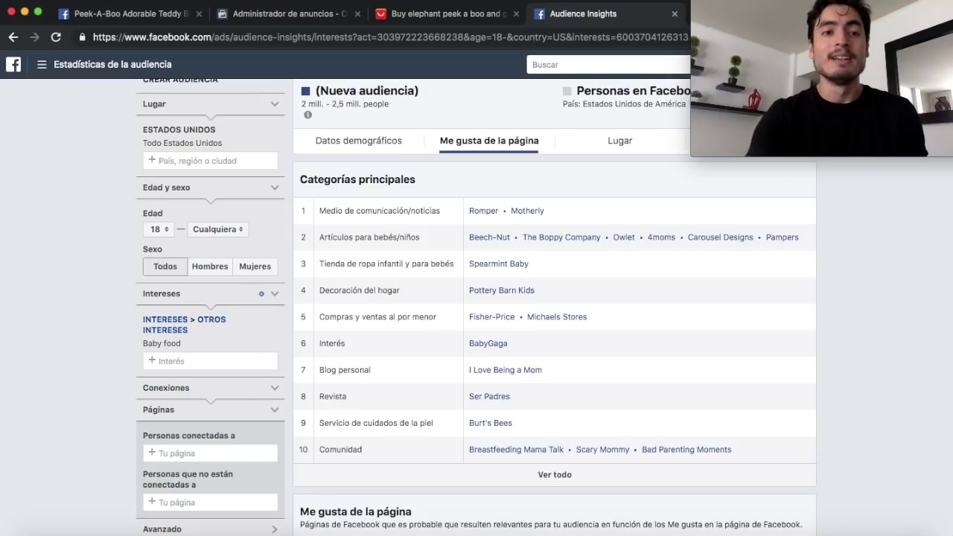
Switch to Ads Manager, choose Interacción as the new campaign's objective and continue to the ad set settings.
{"action": "left_click", "coordinate": [115, 15]}
{"action": "left_click", "coordinate": [292, 18]}
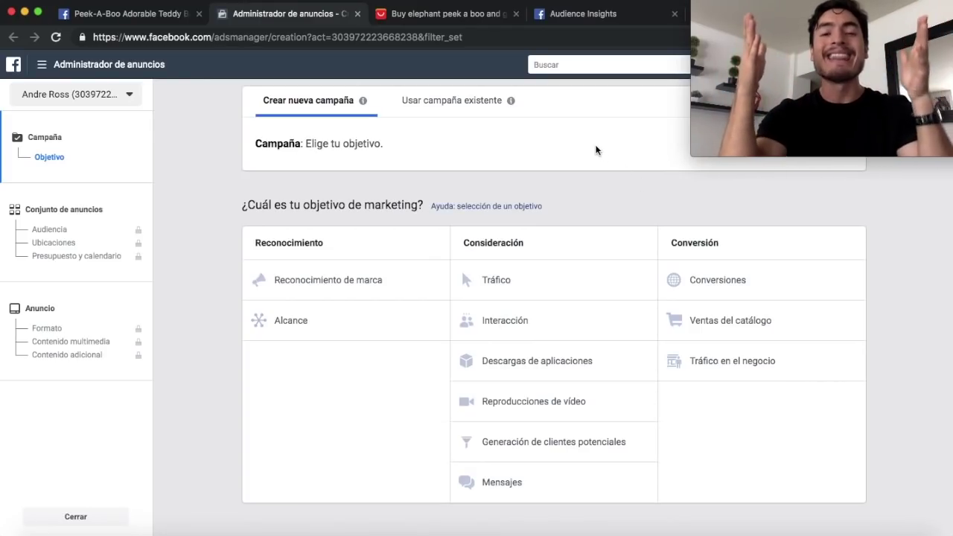
{"action": "left_click", "coordinate": [519, 318]}
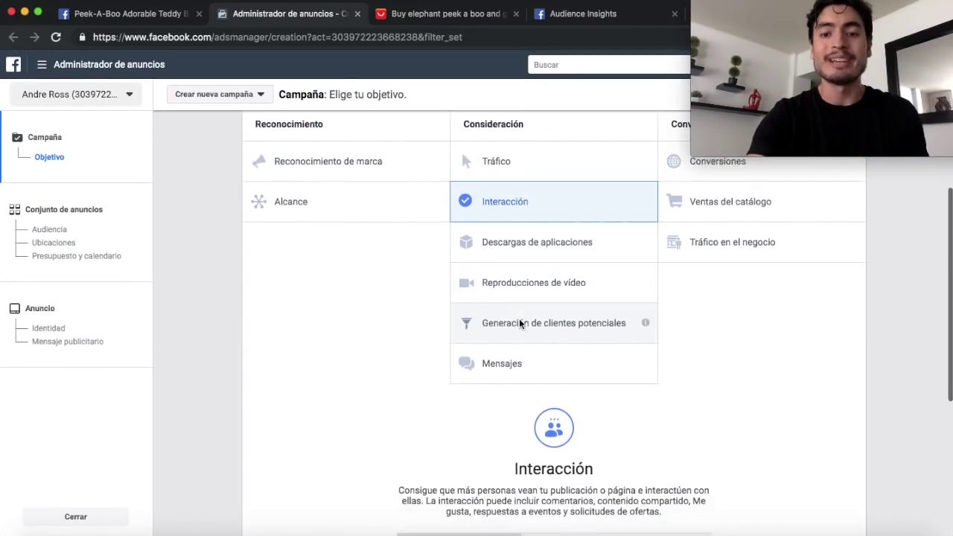
{"action": "scroll", "coordinate": [522, 323], "scroll_direction": "down", "scroll_amount": 5}
{"action": "left_click", "coordinate": [555, 430]}
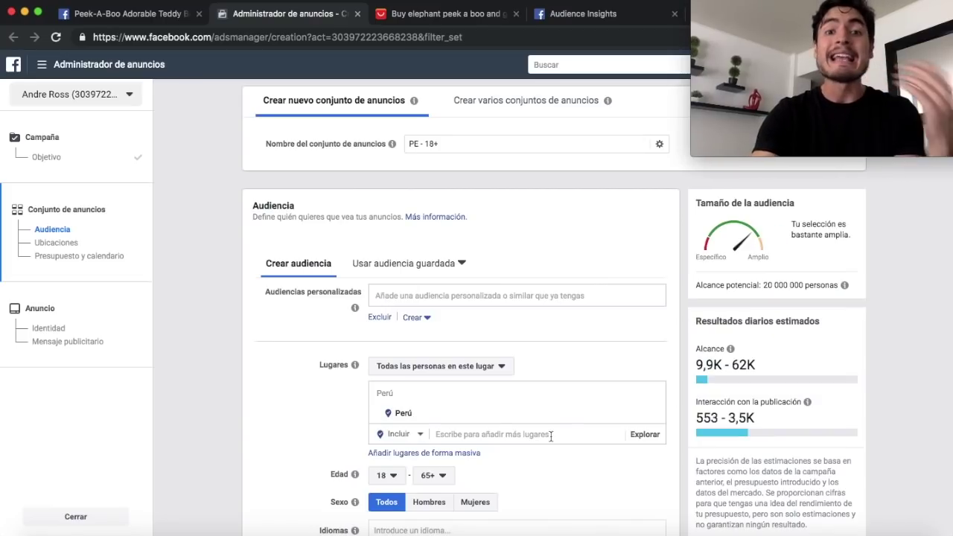
Replace Perú with Estados Unidos as the ad set's audience location.
{"action": "scroll", "coordinate": [447, 375], "scroll_direction": "down", "scroll_amount": 5}
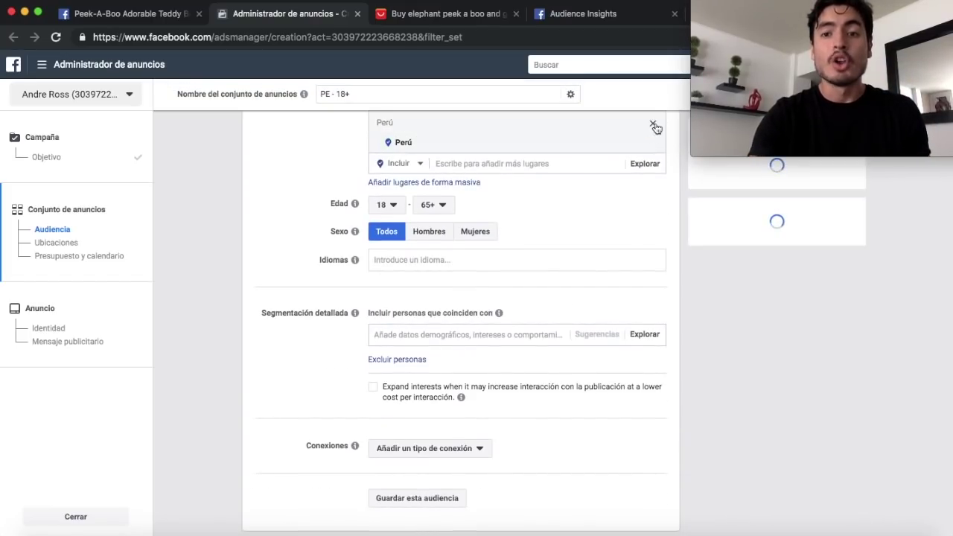
{"action": "left_click", "coordinate": [653, 144]}
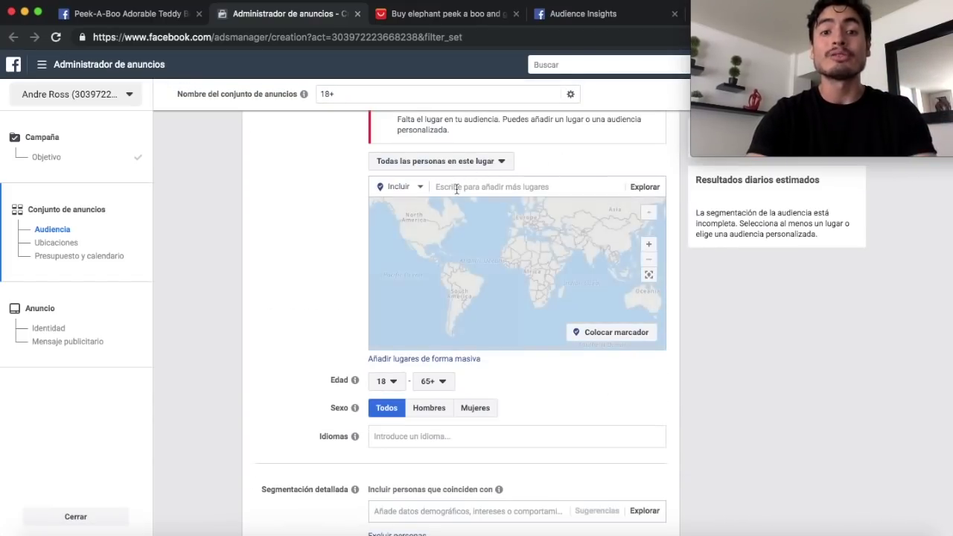
{"action": "left_click", "coordinate": [453, 187]}
{"action": "type", "text": "estados"}
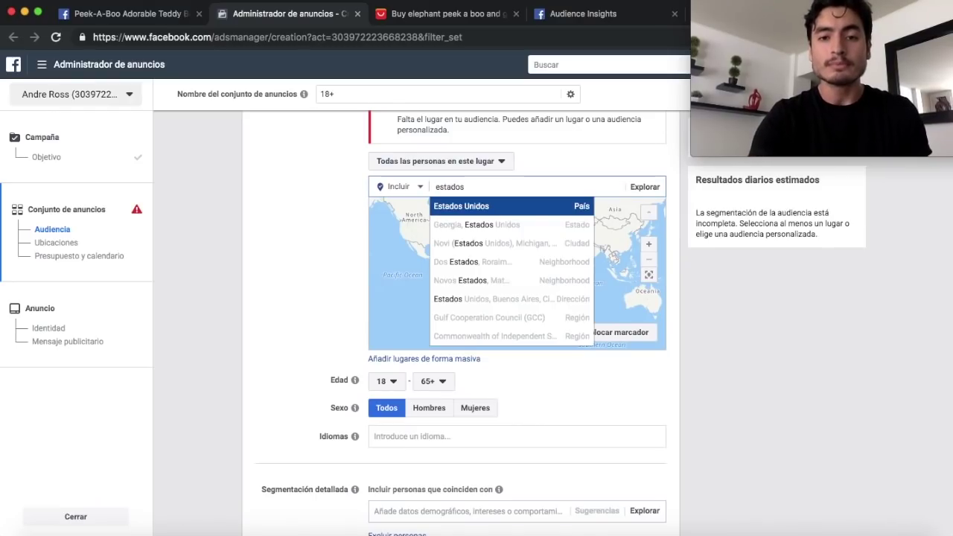
{"action": "left_click", "coordinate": [452, 211]}
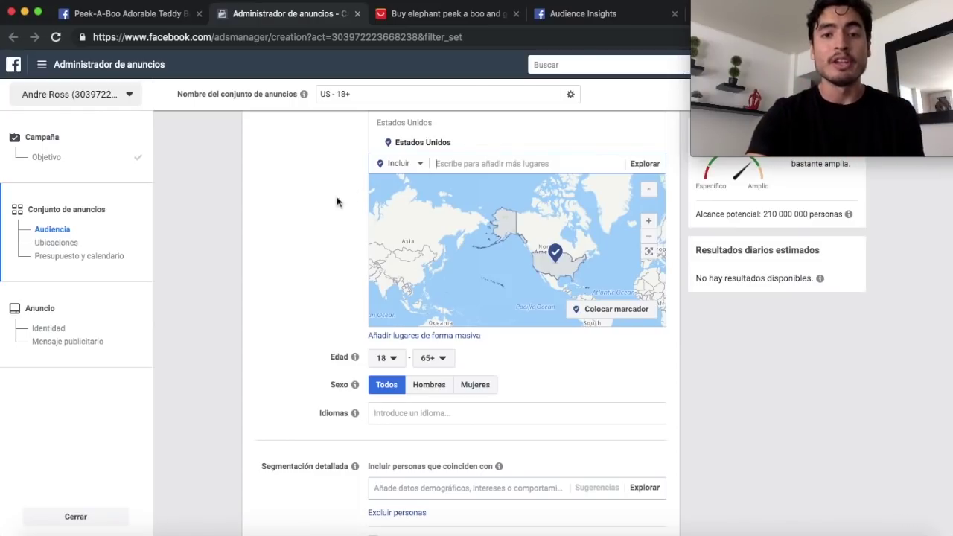
Set the audience's minimum age to 25.
{"action": "left_click", "coordinate": [385, 363]}
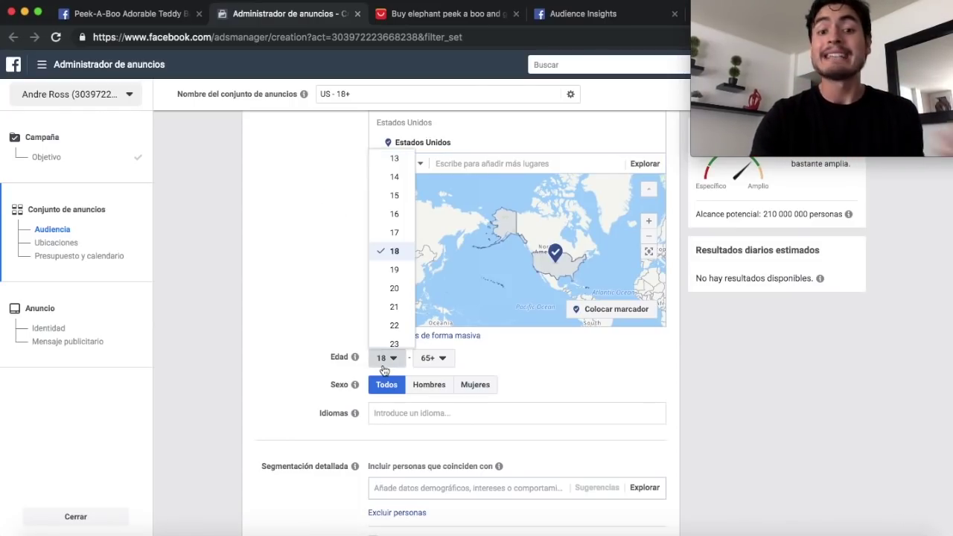
{"action": "scroll", "coordinate": [395, 242], "scroll_direction": "down", "scroll_amount": 5}
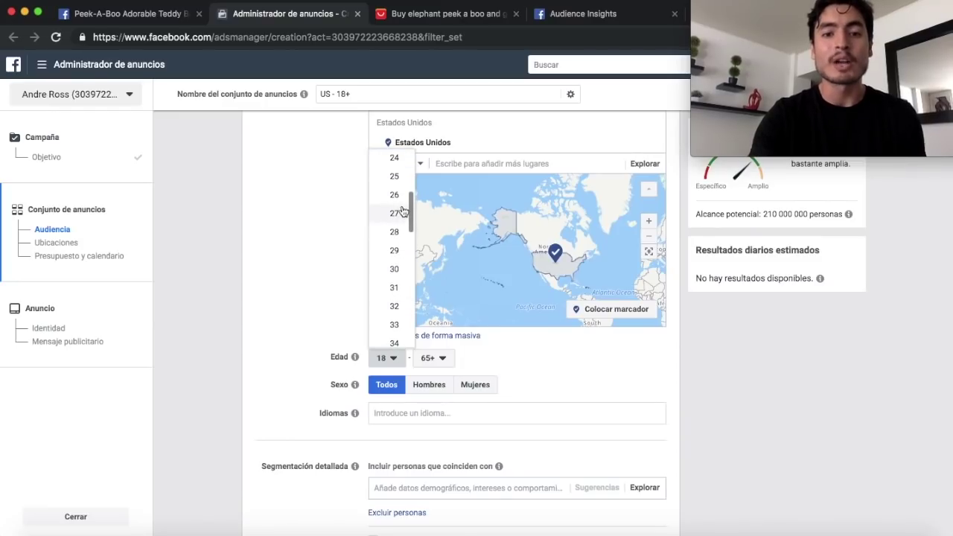
{"action": "left_click", "coordinate": [392, 177]}
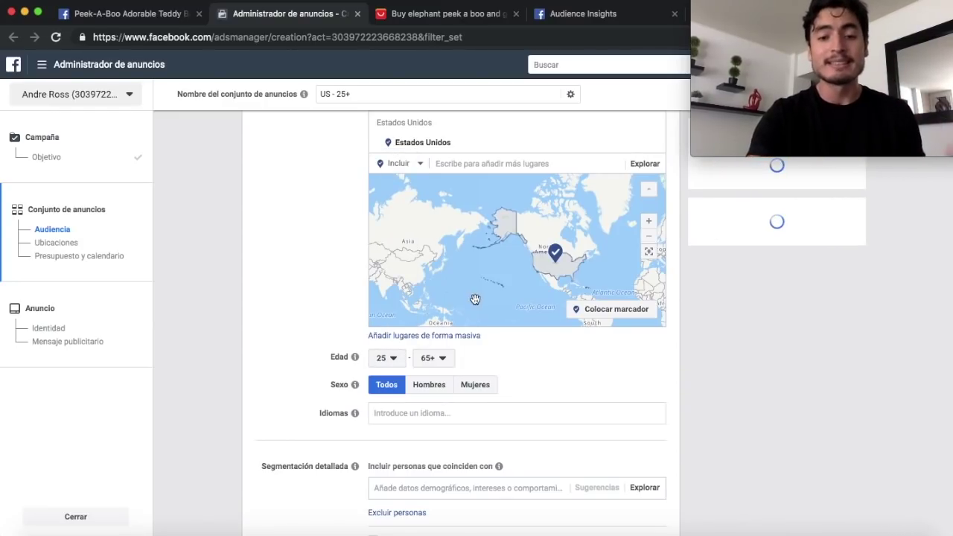
Check the age and gender breakdown of the Baby food audience in Audience Insights, then return to Ads Manager.
{"action": "left_click", "coordinate": [550, 15]}
{"action": "left_click", "coordinate": [368, 141]}
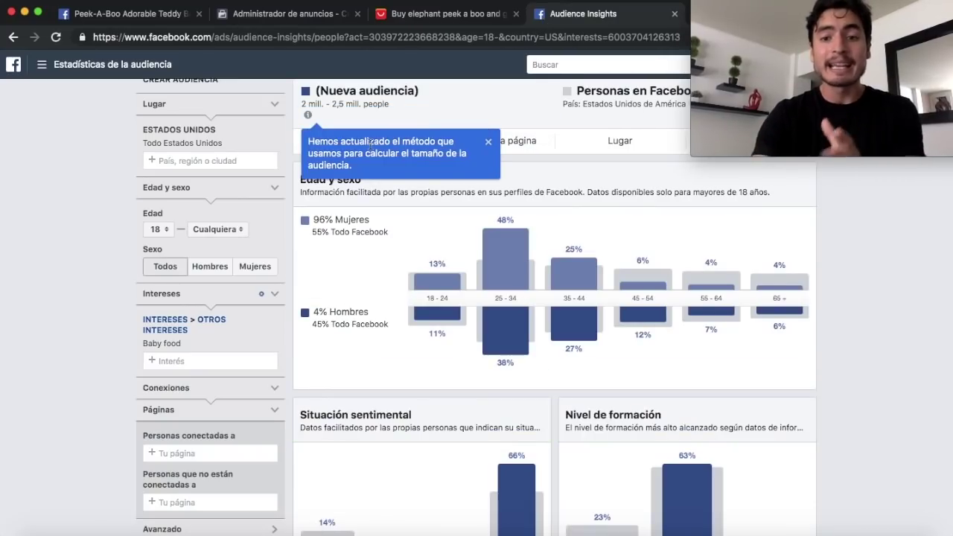
{"action": "left_click", "coordinate": [317, 16]}
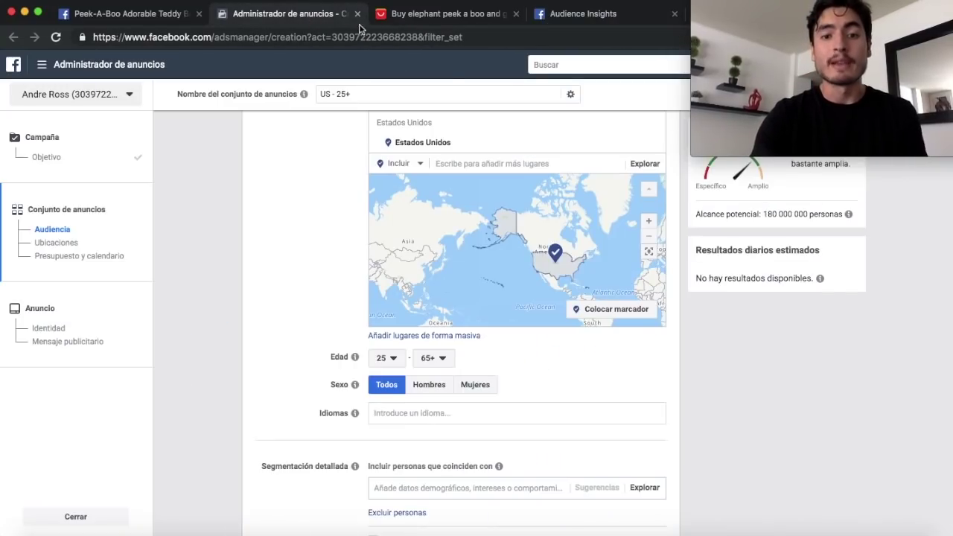
Set the audience's maximum age to 44 and limit the gender to Mujeres.
{"action": "left_click", "coordinate": [432, 358]}
{"action": "scroll", "coordinate": [445, 239], "scroll_direction": "up", "scroll_amount": 3}
{"action": "scroll", "coordinate": [444, 223], "scroll_direction": "up", "scroll_amount": 3}
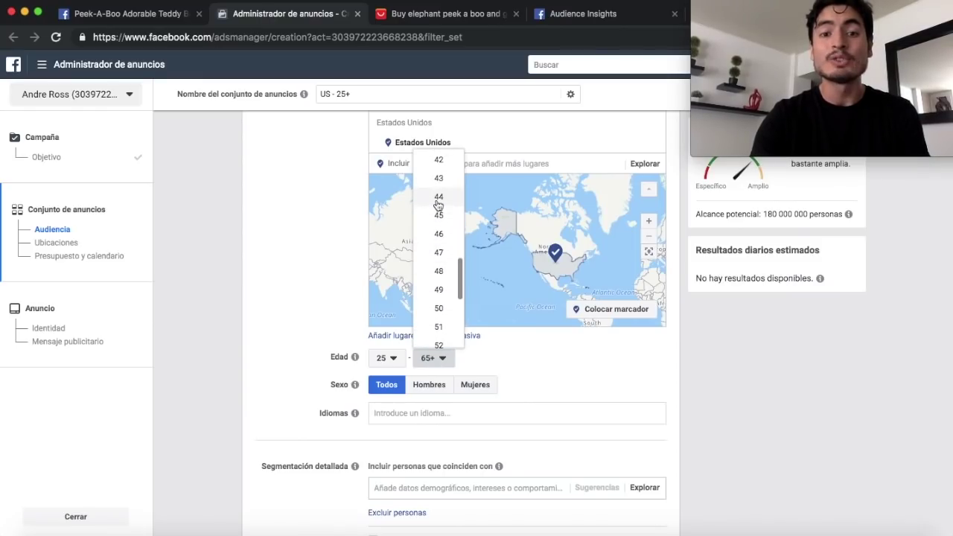
{"action": "left_click", "coordinate": [439, 197]}
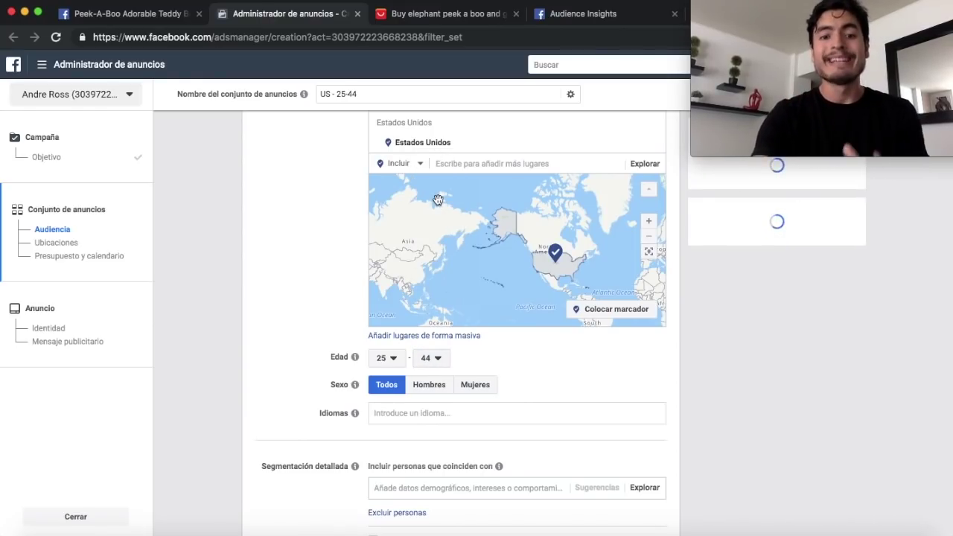
{"action": "scroll", "coordinate": [268, 273], "scroll_direction": "down", "scroll_amount": 1}
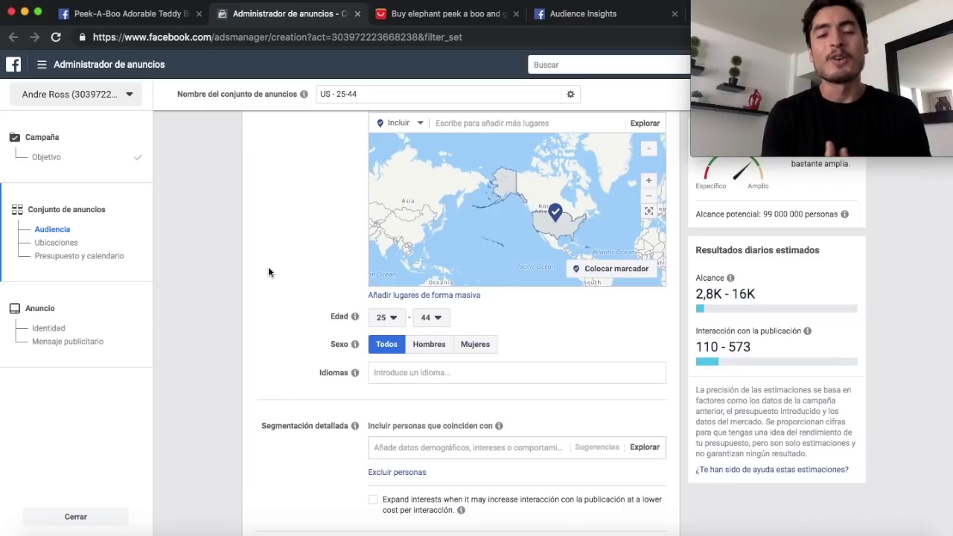
{"action": "left_click", "coordinate": [486, 344]}
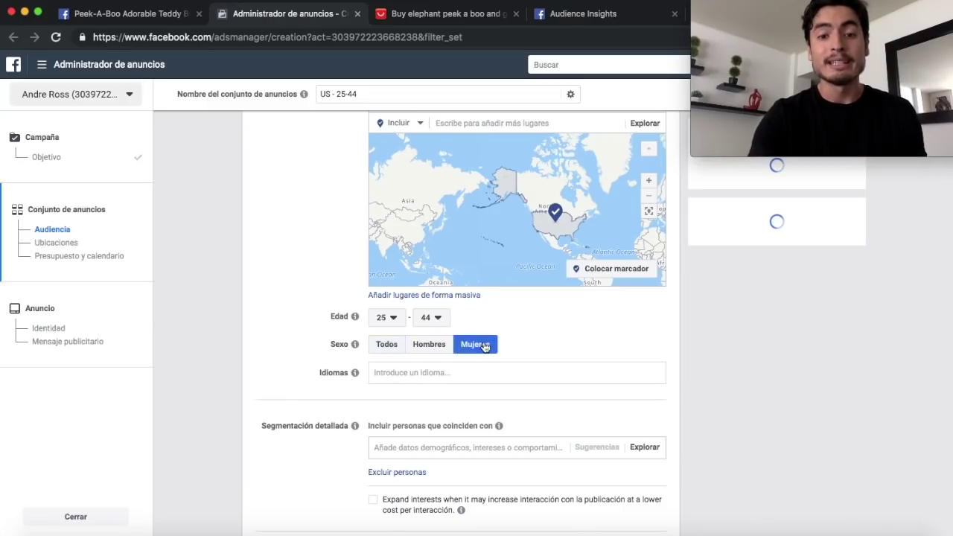
Add the interest Fisher-Price to the audience's detailed targeting.
{"action": "scroll", "coordinate": [484, 344], "scroll_direction": "down", "scroll_amount": 3}
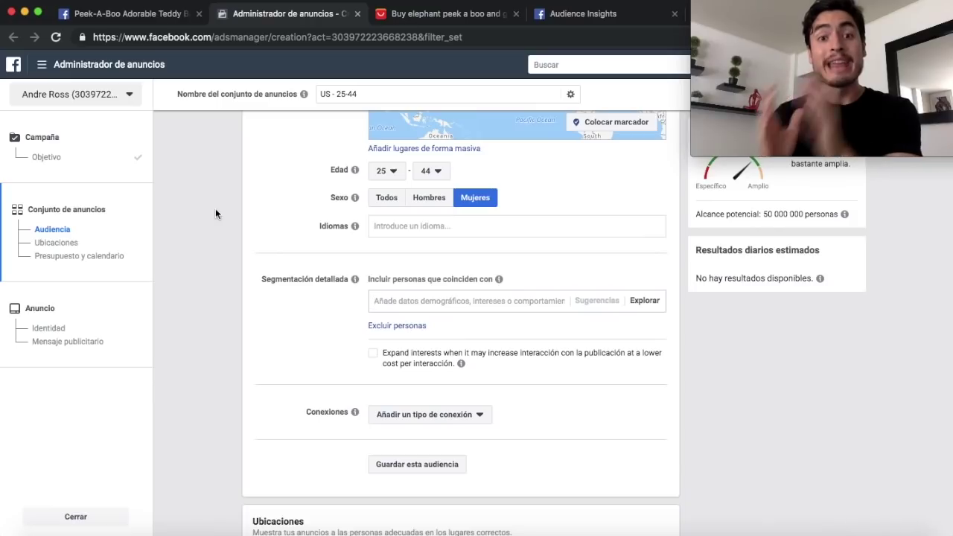
{"action": "scroll", "coordinate": [215, 208], "scroll_direction": "down", "scroll_amount": 2}
{"action": "scroll", "coordinate": [215, 204], "scroll_direction": "up", "scroll_amount": 2}
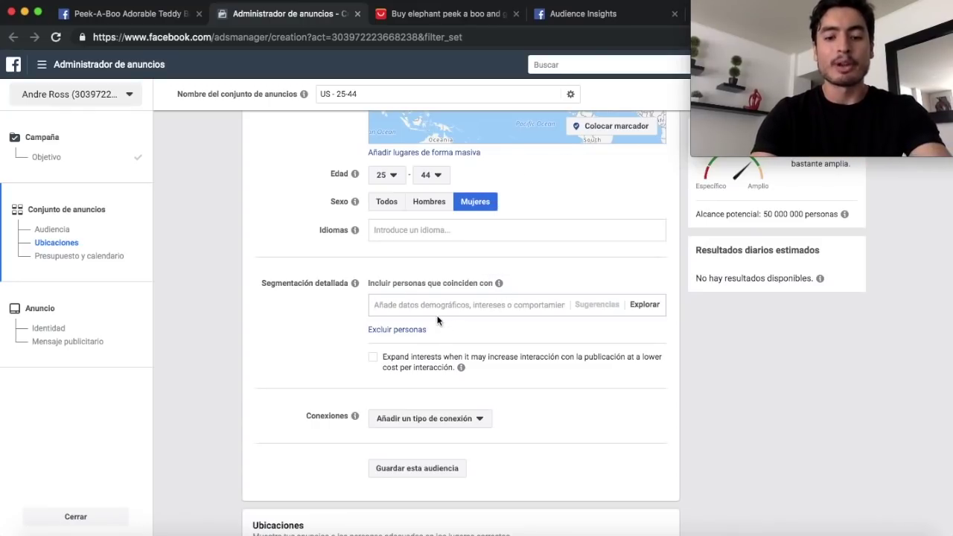
{"action": "left_click", "coordinate": [465, 306]}
{"action": "type", "text": "fisher"}
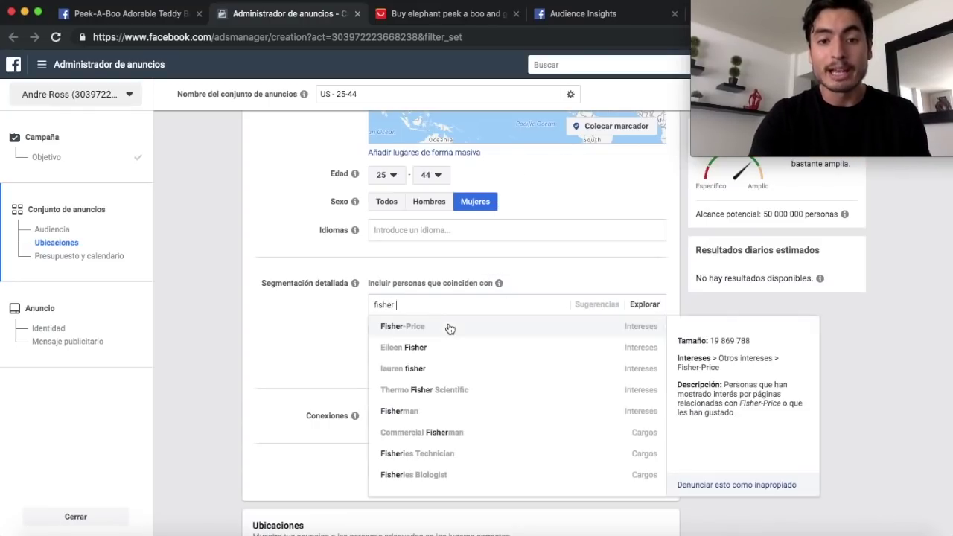
{"action": "left_click", "coordinate": [444, 328]}
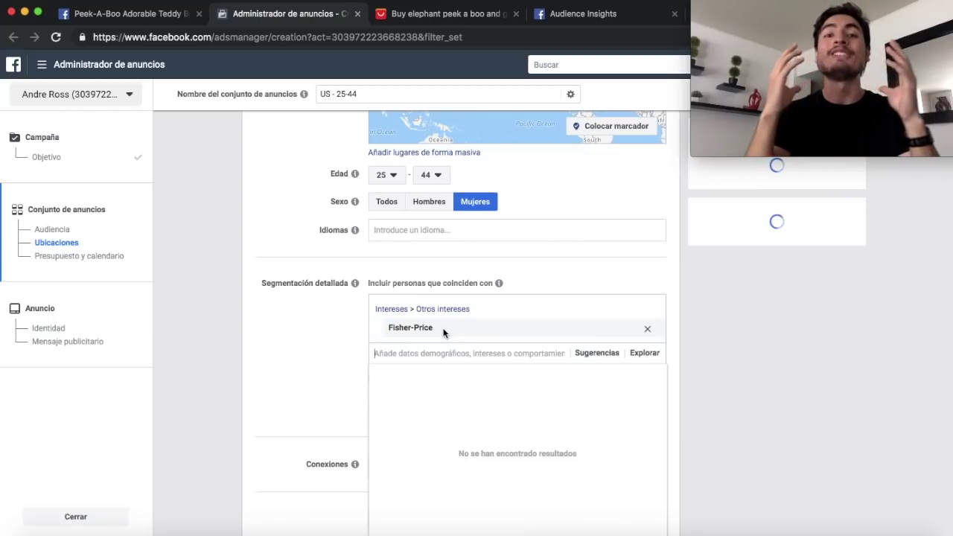
{"action": "left_click", "coordinate": [321, 346]}
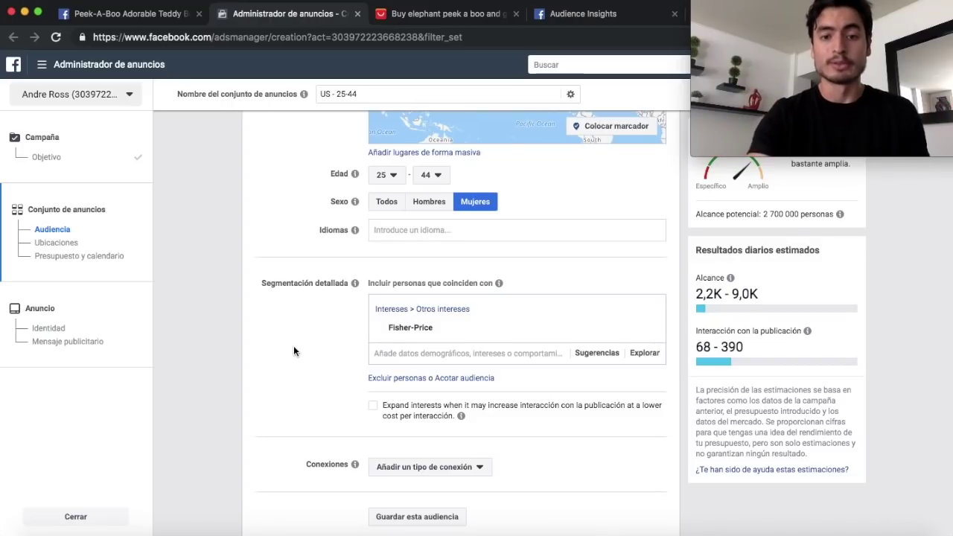
Add a narrowing condition to the detailed targeting and browse to Datos demográficos > Padres > Todos los padres.
{"action": "scroll", "coordinate": [293, 351], "scroll_direction": "down", "scroll_amount": 1}
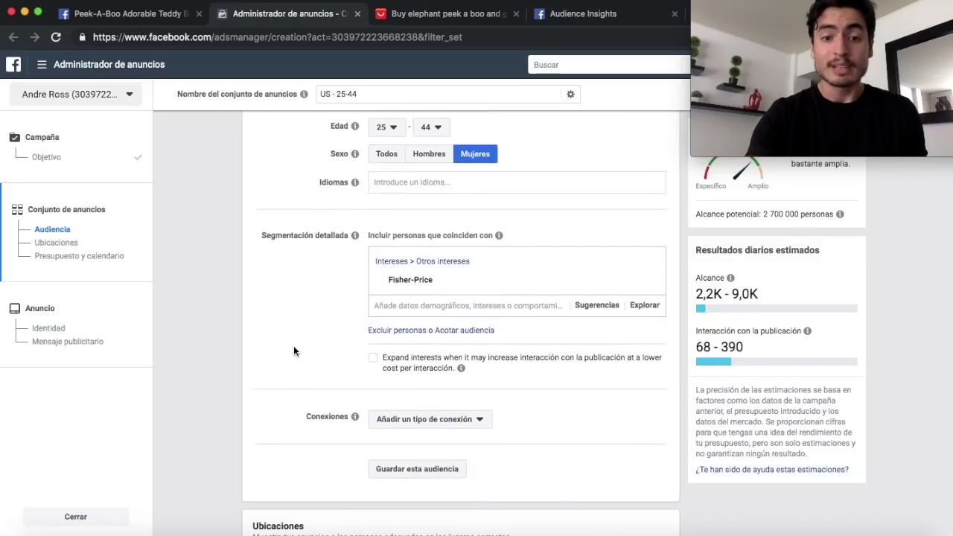
{"action": "left_click", "coordinate": [462, 331]}
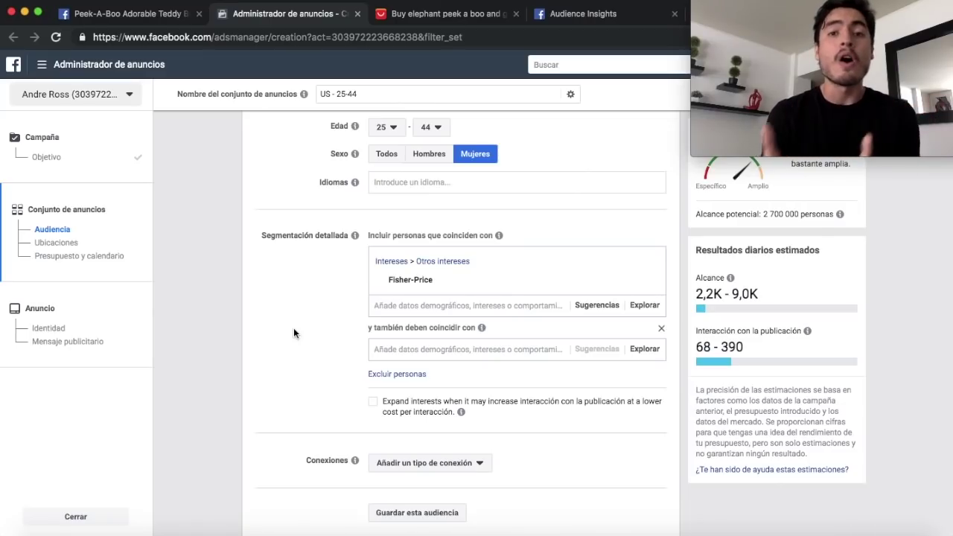
{"action": "left_click", "coordinate": [454, 352]}
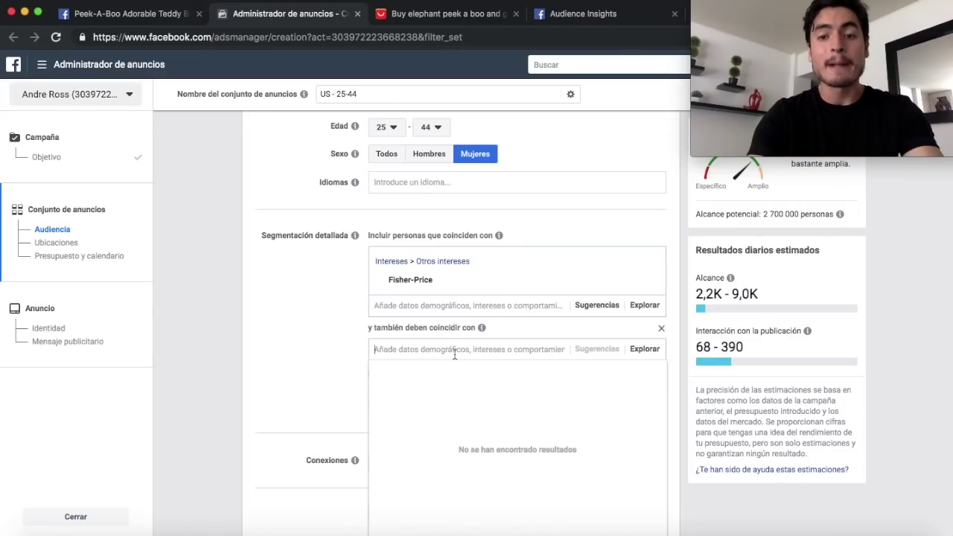
{"action": "left_click", "coordinate": [645, 350]}
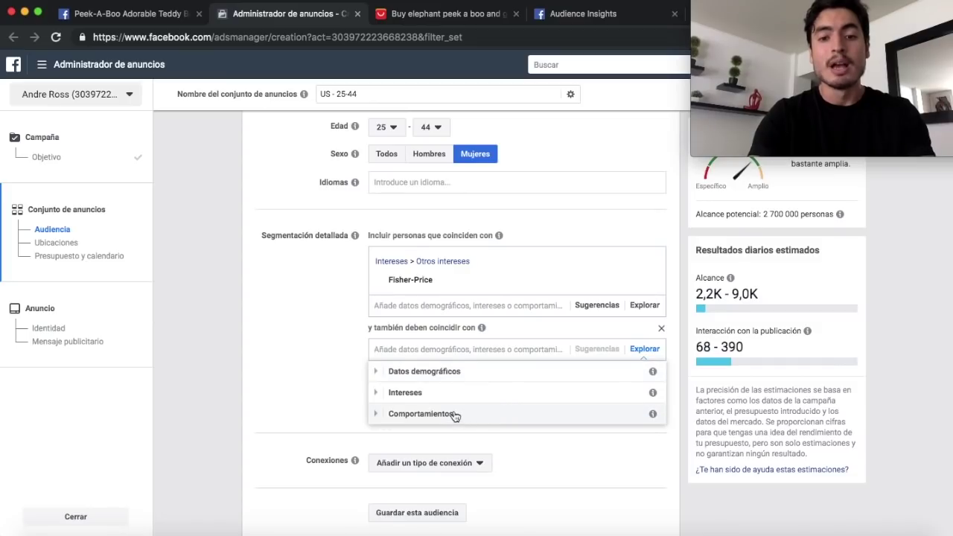
{"action": "left_click", "coordinate": [419, 374]}
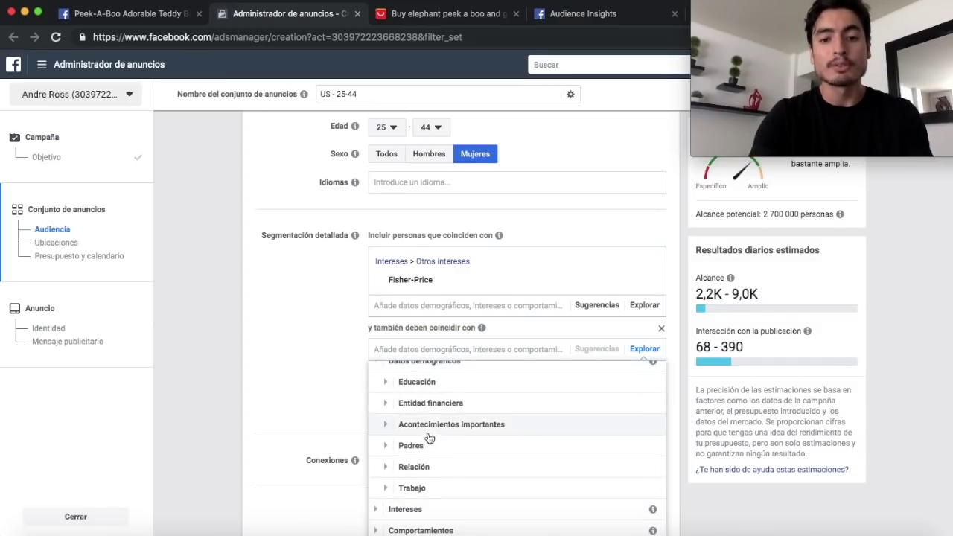
{"action": "left_click", "coordinate": [421, 446]}
{"action": "left_click", "coordinate": [426, 448]}
{"action": "scroll", "coordinate": [428, 447], "scroll_direction": "down", "scroll_amount": 3}
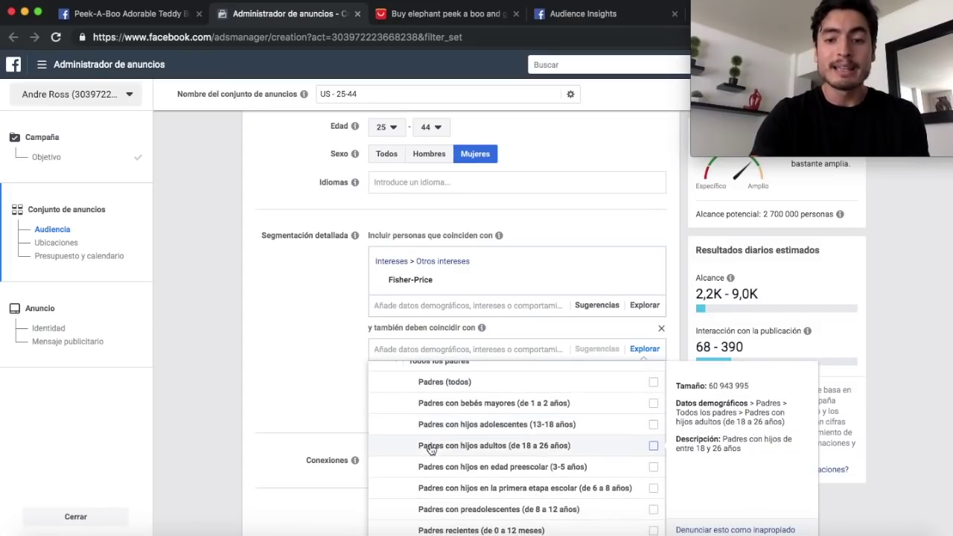
Require parents of children aged 0 to 12 months, 1 to 2, 3-5 and 6 to 8 years in the narrowing condition.
{"action": "left_click", "coordinate": [500, 390]}
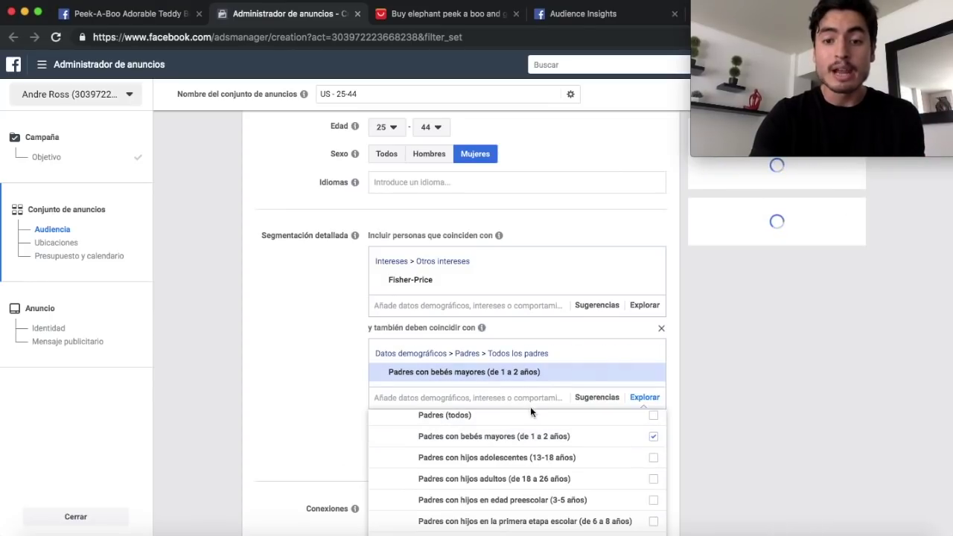
{"action": "scroll", "coordinate": [505, 451], "scroll_direction": "down", "scroll_amount": 3}
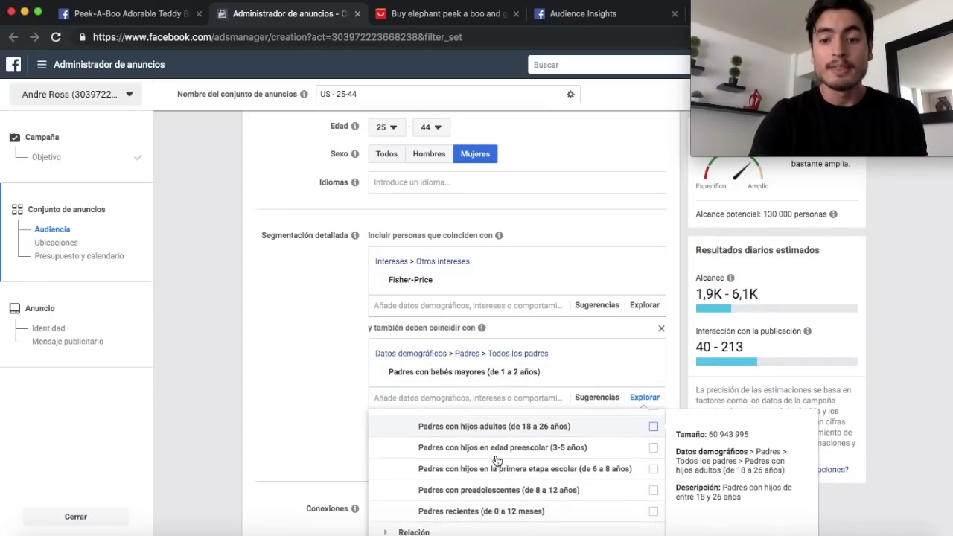
{"action": "left_click", "coordinate": [522, 452]}
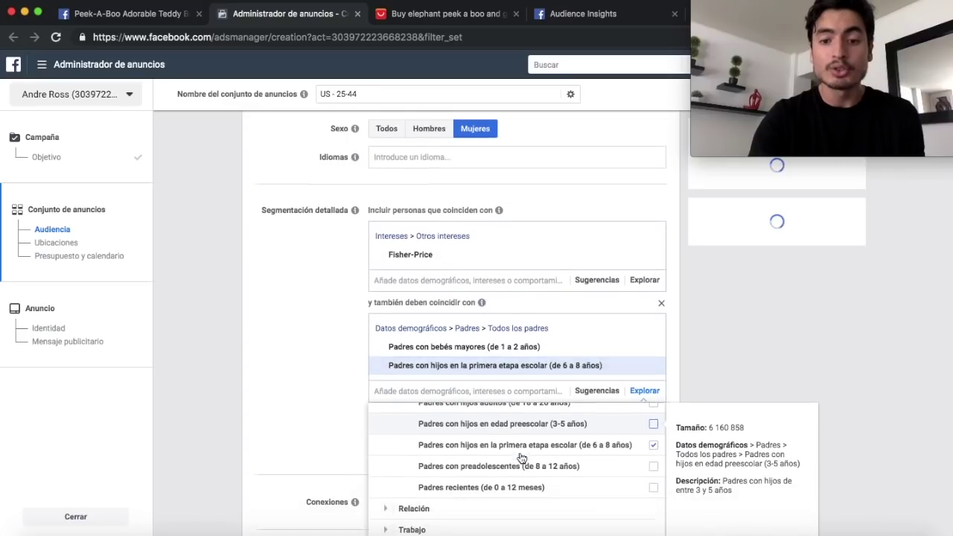
{"action": "left_click", "coordinate": [493, 482]}
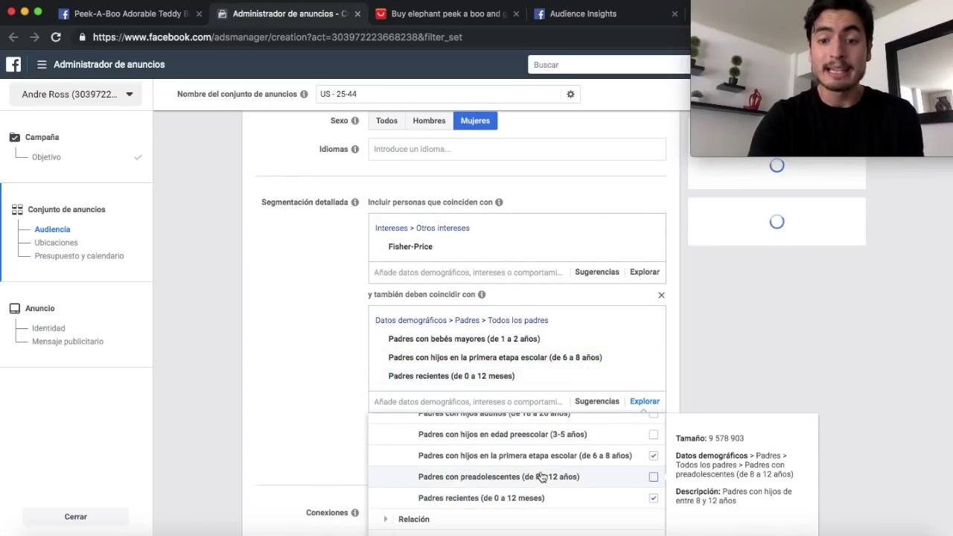
{"action": "left_click", "coordinate": [568, 445]}
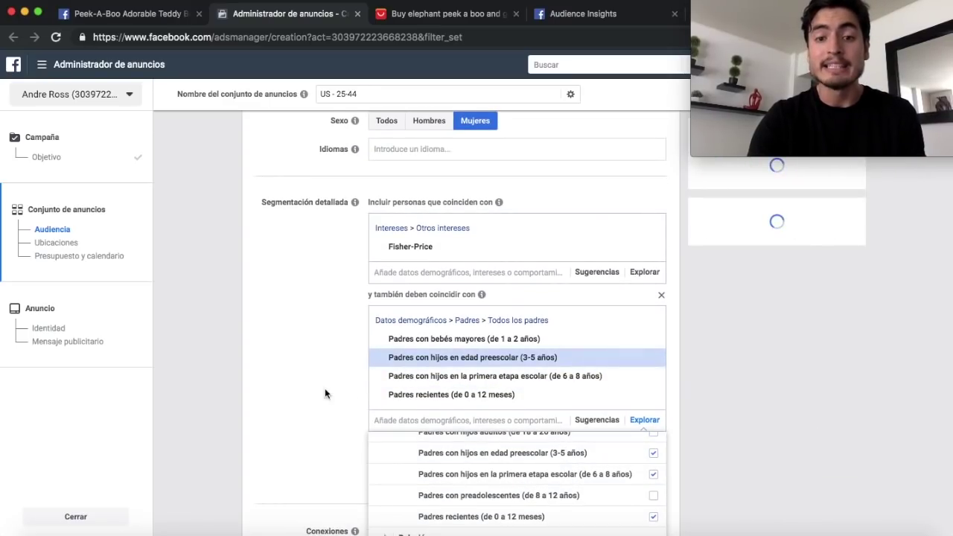
{"action": "left_click", "coordinate": [306, 389]}
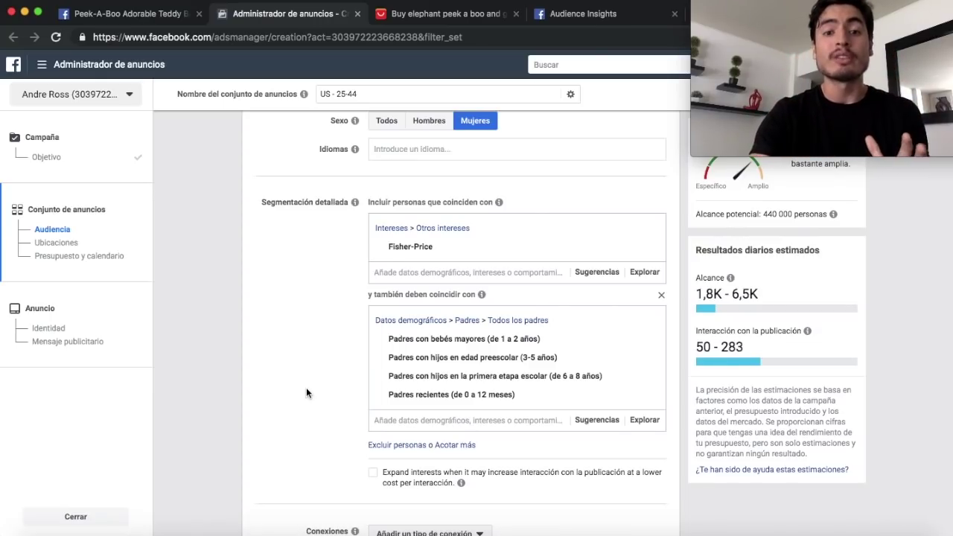
Switch the ad set to Editar ubicaciones and keep only Noticias among the Facebook placements.
{"action": "scroll", "coordinate": [306, 393], "scroll_direction": "down", "scroll_amount": 5}
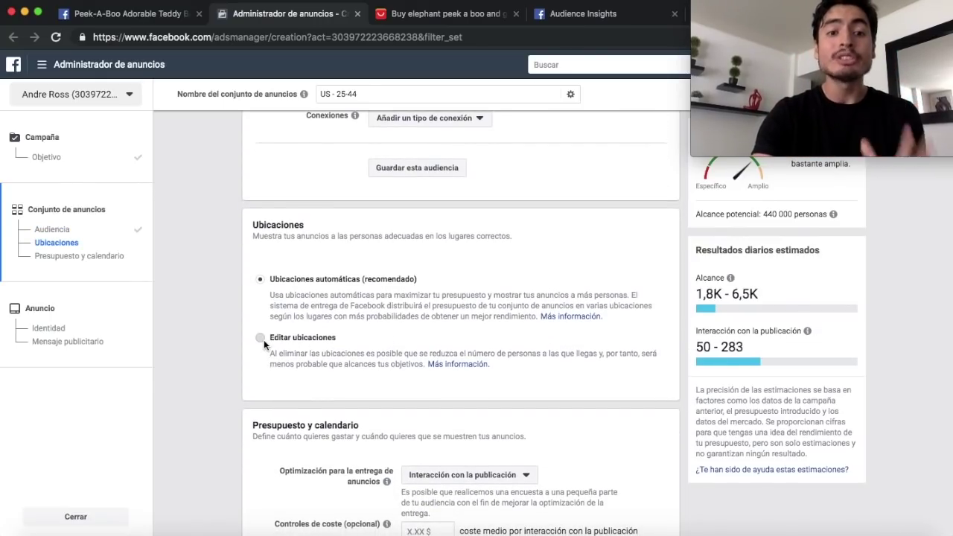
{"action": "left_click", "coordinate": [262, 339]}
{"action": "scroll", "coordinate": [264, 340], "scroll_direction": "down", "scroll_amount": 2}
{"action": "left_click", "coordinate": [491, 313]}
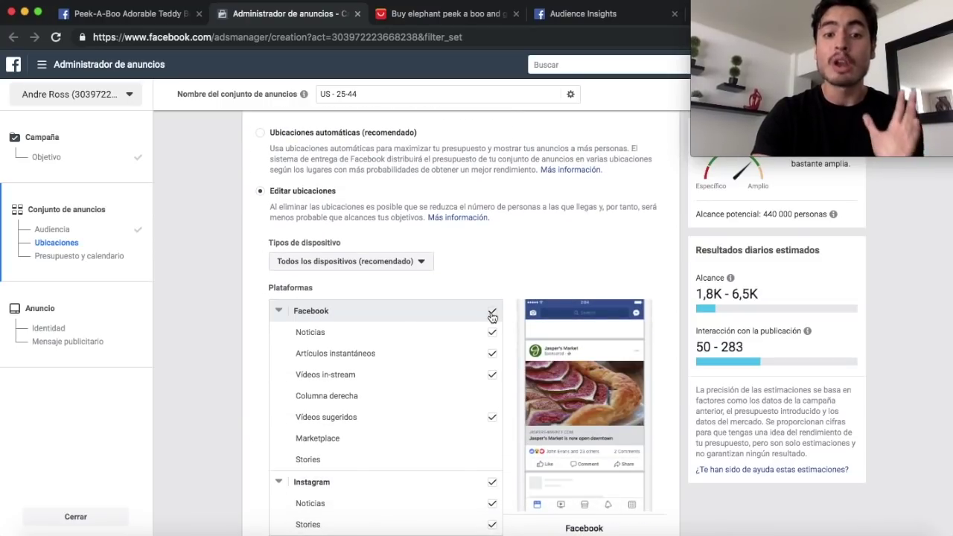
{"action": "left_click", "coordinate": [491, 332]}
Keep only Noticias among the Instagram placements and remove Audience Network from the platforms.
{"action": "scroll", "coordinate": [493, 339], "scroll_direction": "down", "scroll_amount": 2}
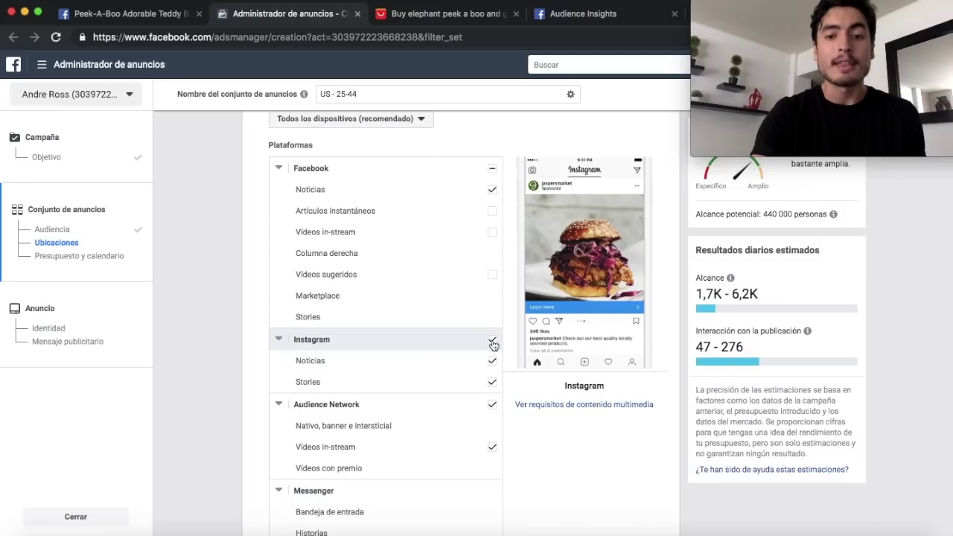
{"action": "left_click", "coordinate": [492, 341]}
{"action": "scroll", "coordinate": [492, 365], "scroll_direction": "down", "scroll_amount": 1}
{"action": "left_click", "coordinate": [492, 358]}
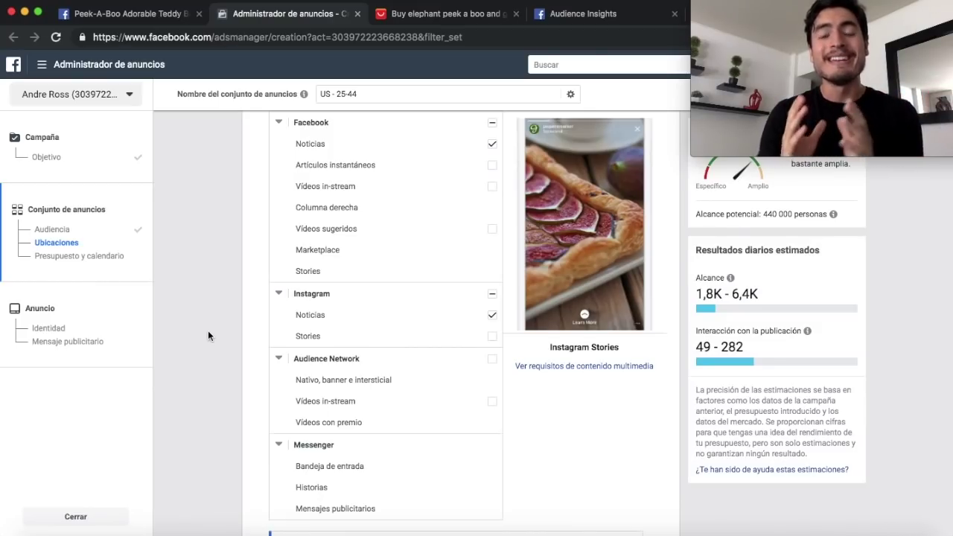
Set the ad set's daily budget to 5,00 $.
{"action": "scroll", "coordinate": [207, 336], "scroll_direction": "down", "scroll_amount": 7}
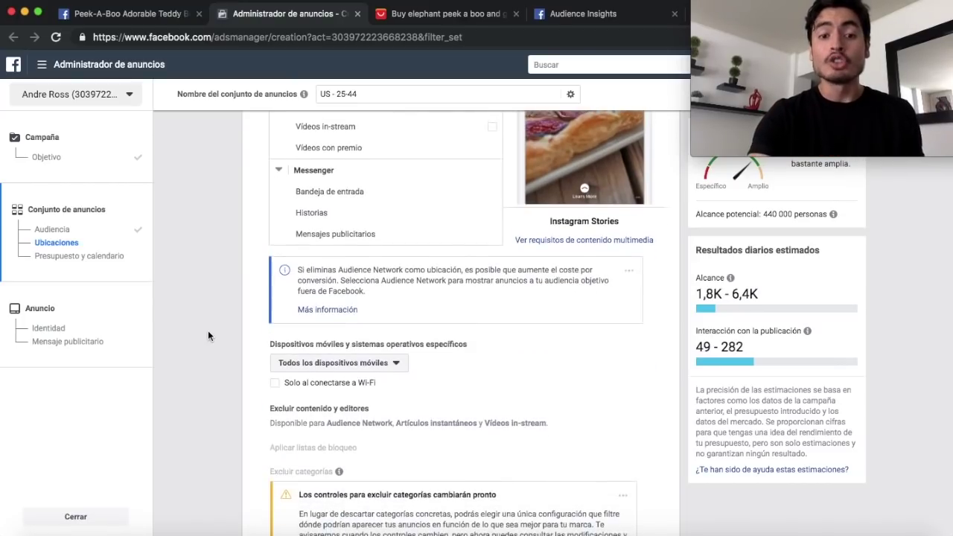
{"action": "scroll", "coordinate": [207, 330], "scroll_direction": "down", "scroll_amount": 3}
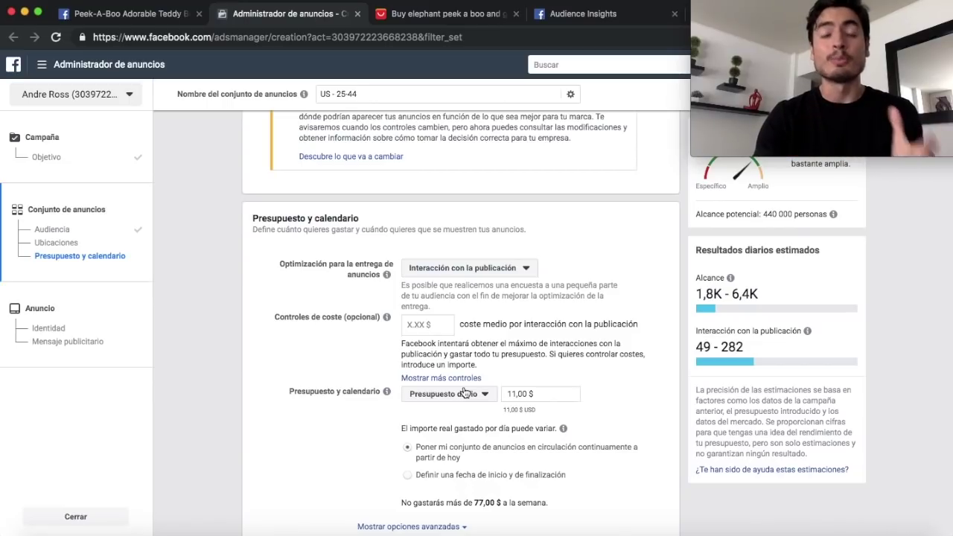
{"action": "left_click", "coordinate": [514, 394]}
{"action": "key", "text": "BackSpace"}
{"action": "key", "text": "BackSpace"}
{"action": "type", "text": "5"}
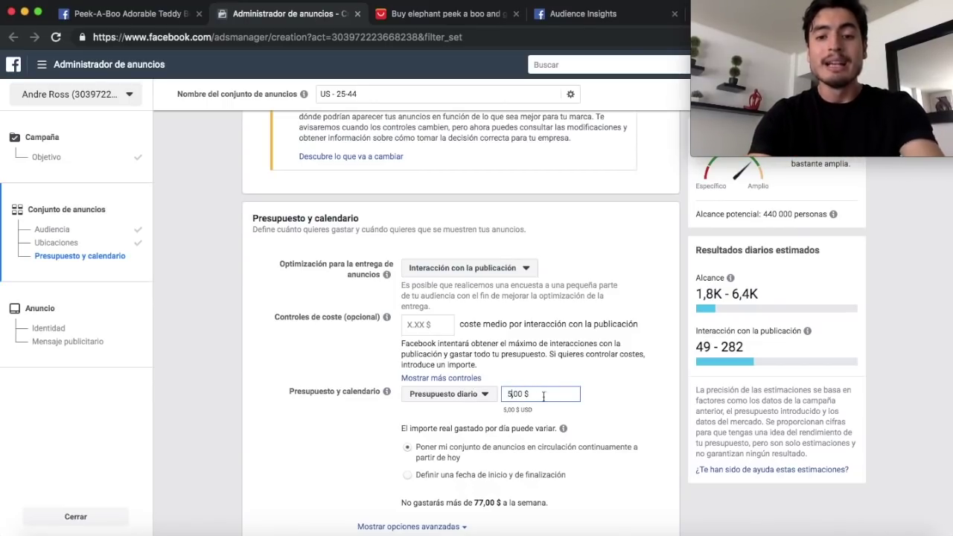
{"action": "left_click", "coordinate": [626, 402]}
Revisit the peek-a-boo toy video post, then return to Ads Manager and review the audience's detailed targeting.
{"action": "scroll", "coordinate": [647, 303], "scroll_direction": "up", "scroll_amount": 10}
{"action": "scroll", "coordinate": [647, 302], "scroll_direction": "up", "scroll_amount": 3}
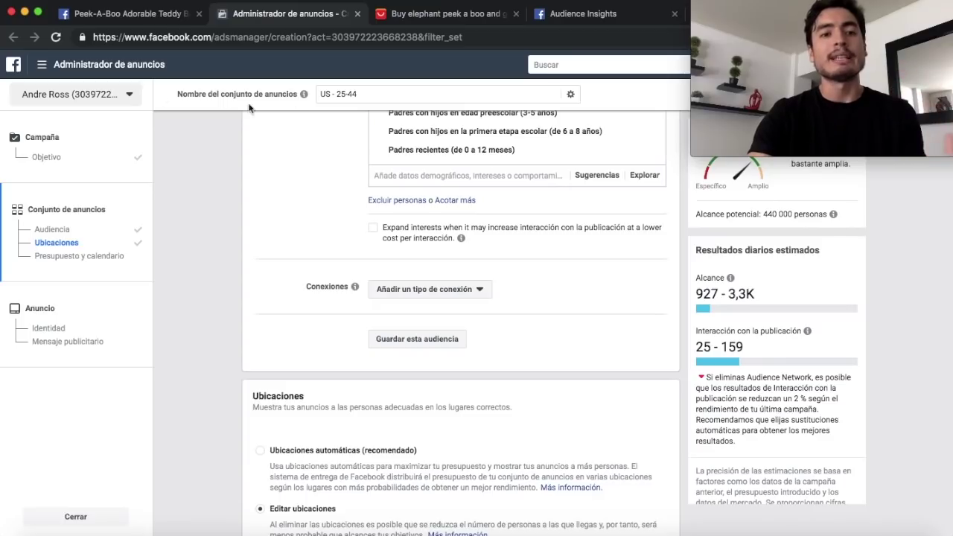
{"action": "left_click", "coordinate": [117, 12]}
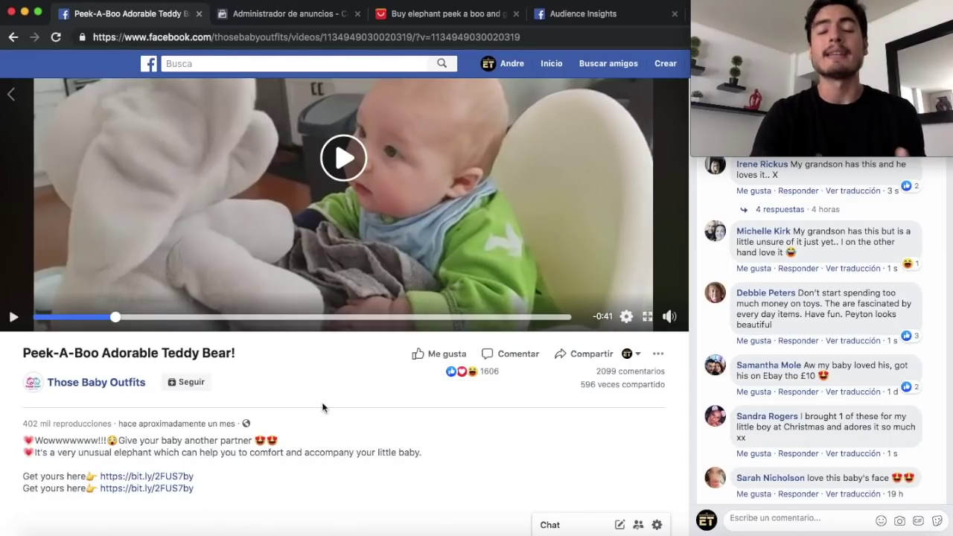
{"action": "left_click", "coordinate": [564, 13]}
{"action": "left_click", "coordinate": [301, 12]}
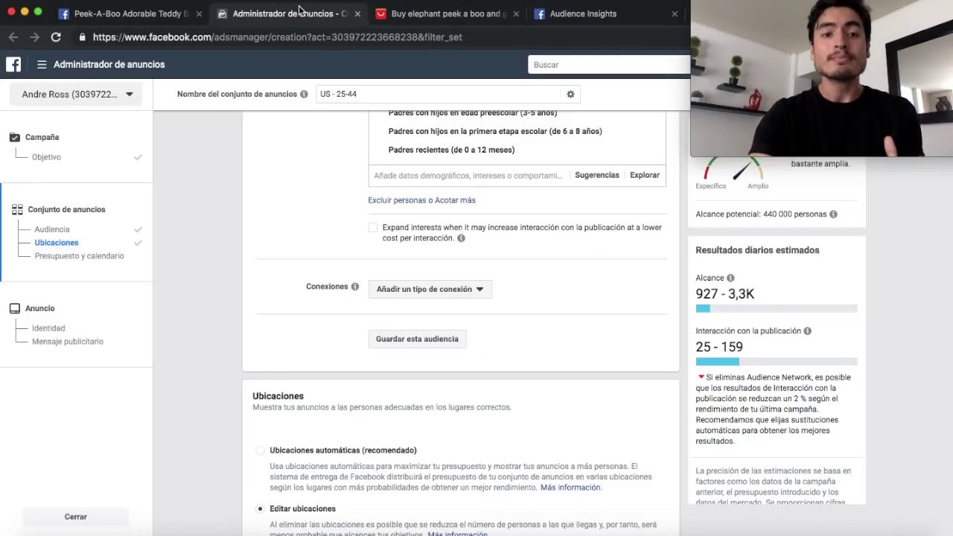
{"action": "scroll", "coordinate": [290, 282], "scroll_direction": "up", "scroll_amount": 4}
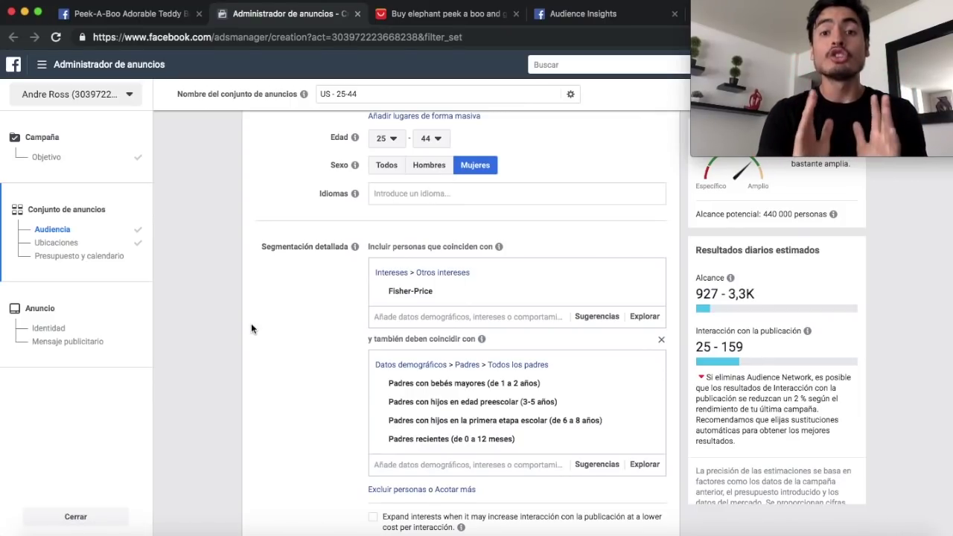
{"action": "scroll", "coordinate": [251, 329], "scroll_direction": "down", "scroll_amount": 1}
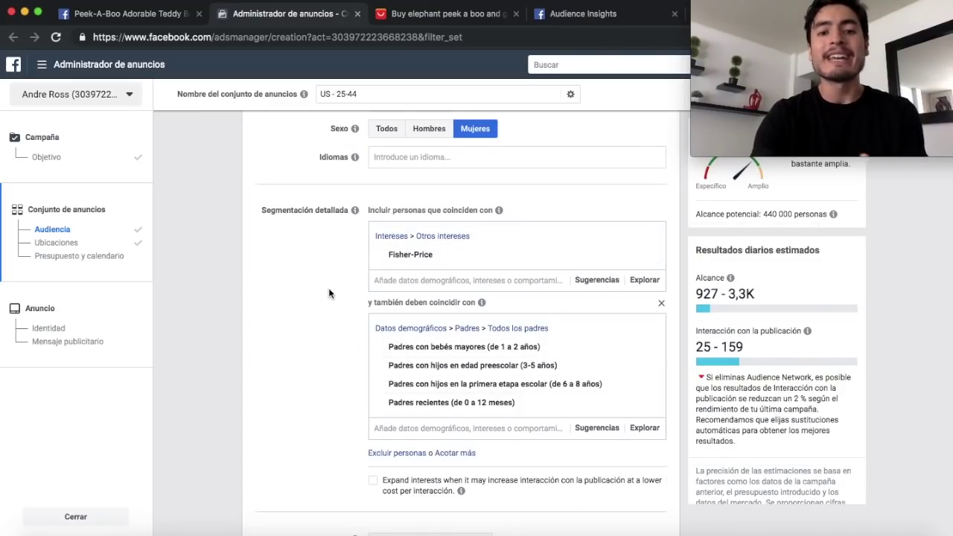
Examine the Baby food audience's top liked pages in Audience Insights, then return to Ads Manager by way of the toy video post.
{"action": "left_click", "coordinate": [602, 18]}
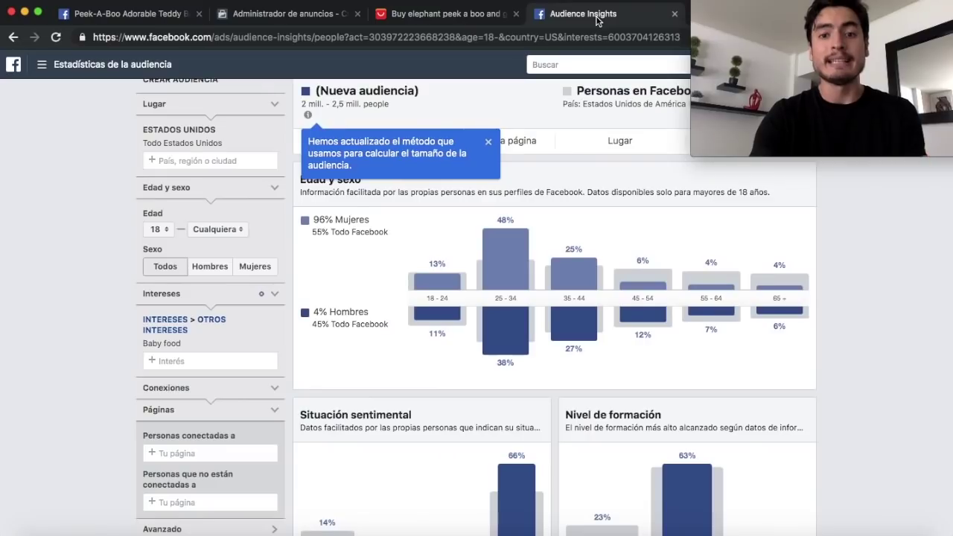
{"action": "left_click", "coordinate": [514, 143]}
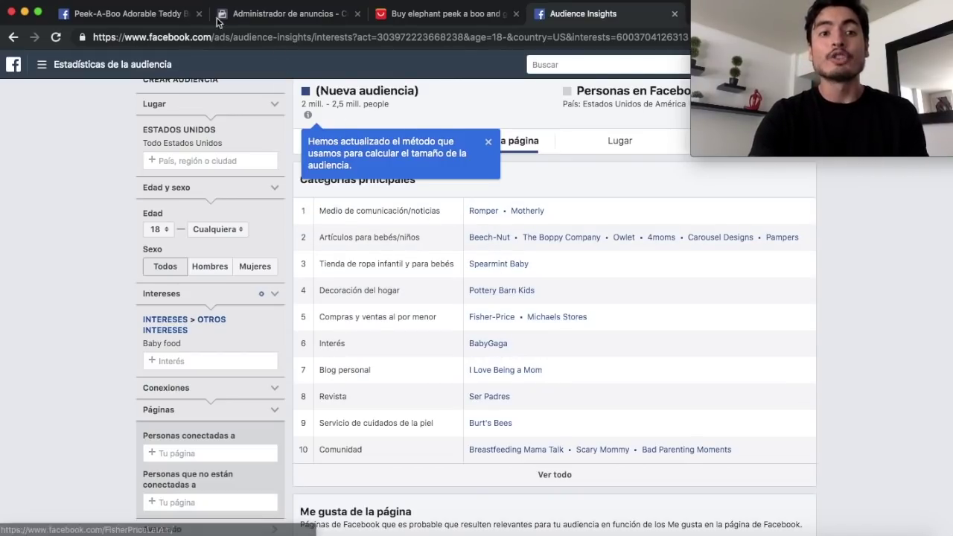
{"action": "left_click", "coordinate": [138, 15]}
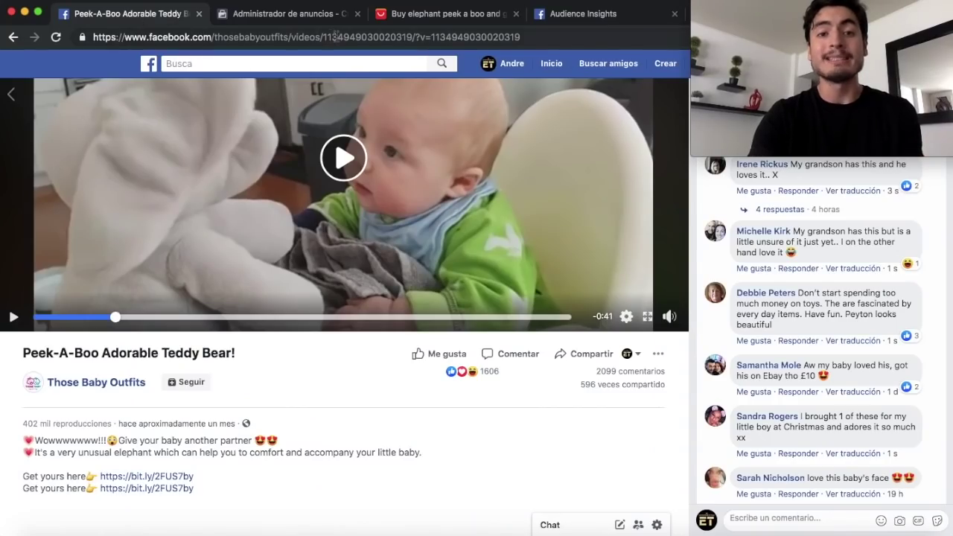
{"action": "left_click", "coordinate": [416, 22]}
{"action": "left_click", "coordinate": [328, 22]}
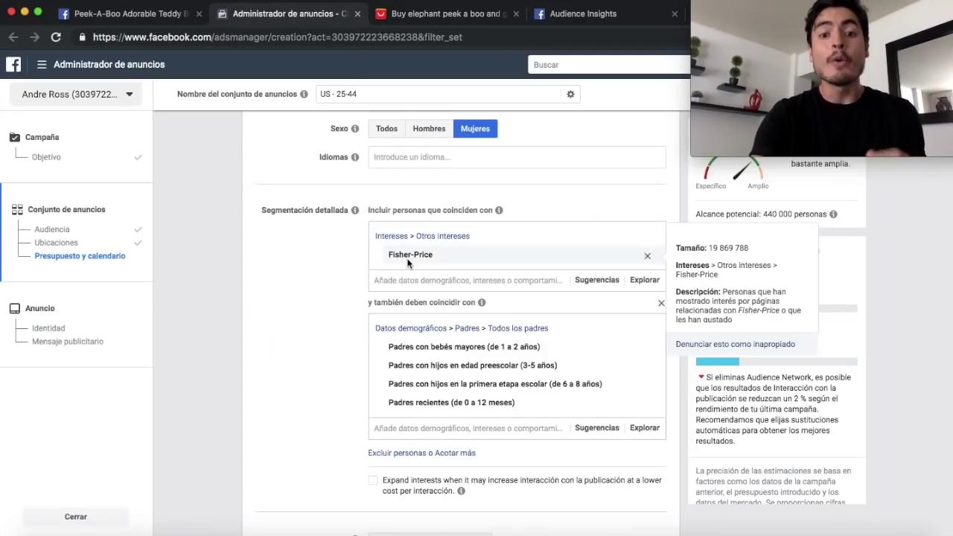
Narrow the audience further with the purchase behavior Compradores que han interactuado.
{"action": "scroll", "coordinate": [280, 381], "scroll_direction": "down", "scroll_amount": 1}
{"action": "scroll", "coordinate": [296, 356], "scroll_direction": "down", "scroll_amount": 1}
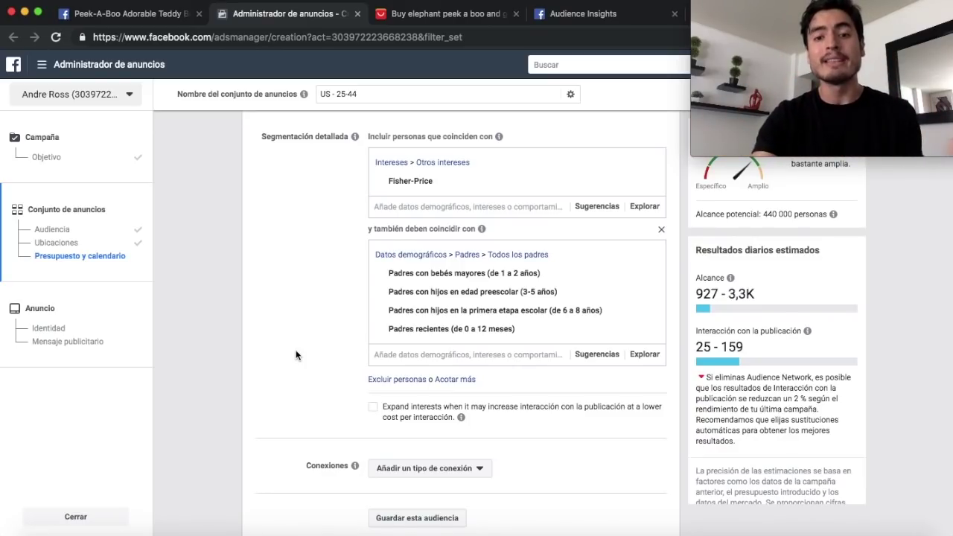
{"action": "left_click", "coordinate": [461, 380]}
{"action": "left_click", "coordinate": [481, 398]}
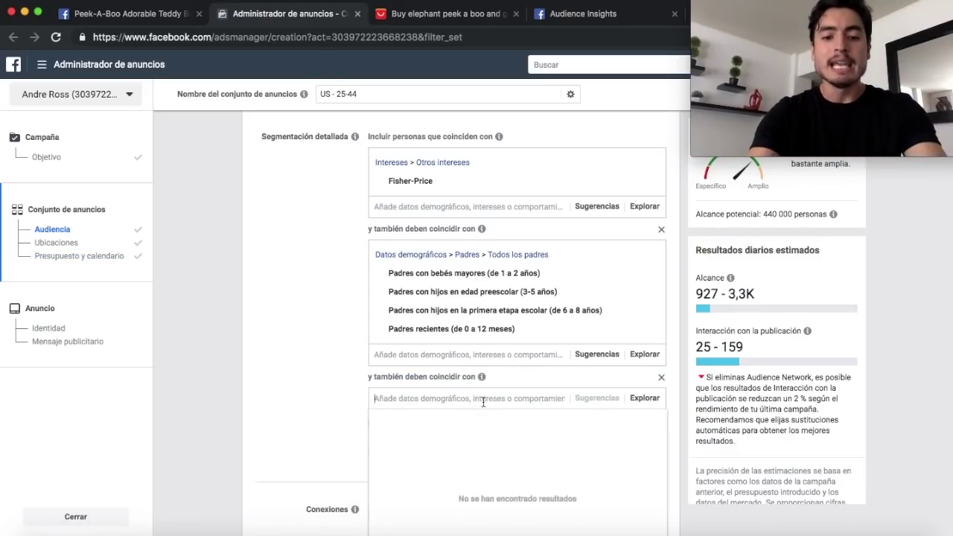
{"action": "type", "text": "compradores"}
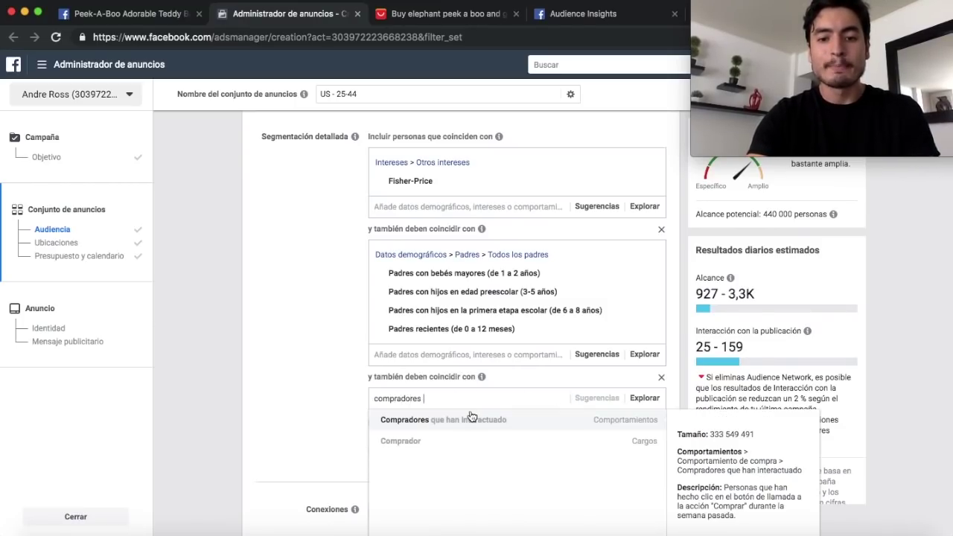
{"action": "left_click", "coordinate": [461, 419]}
{"action": "mouse_move", "coordinate": [464, 419]}
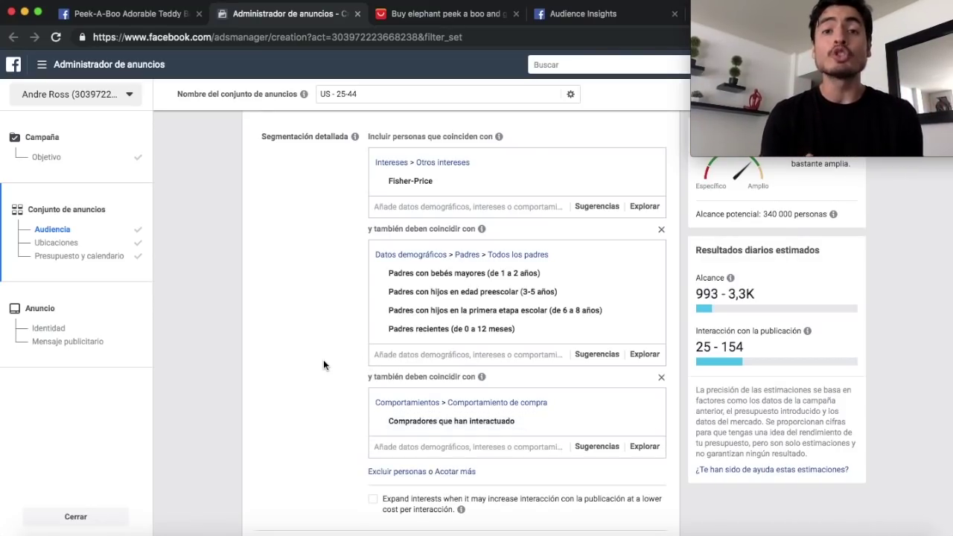
{"action": "mouse_move", "coordinate": [833, 213]}
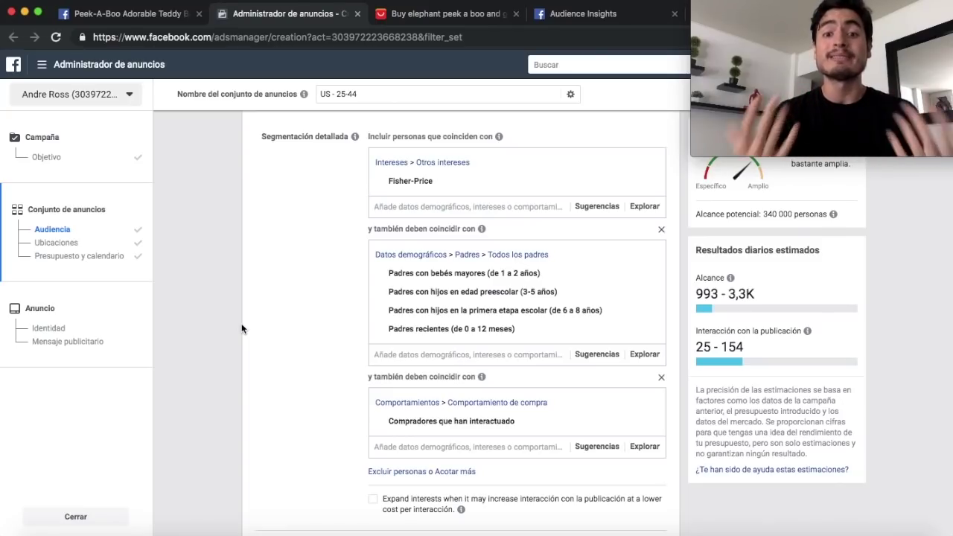
{"action": "scroll", "coordinate": [241, 328], "scroll_direction": "down", "scroll_amount": 3}
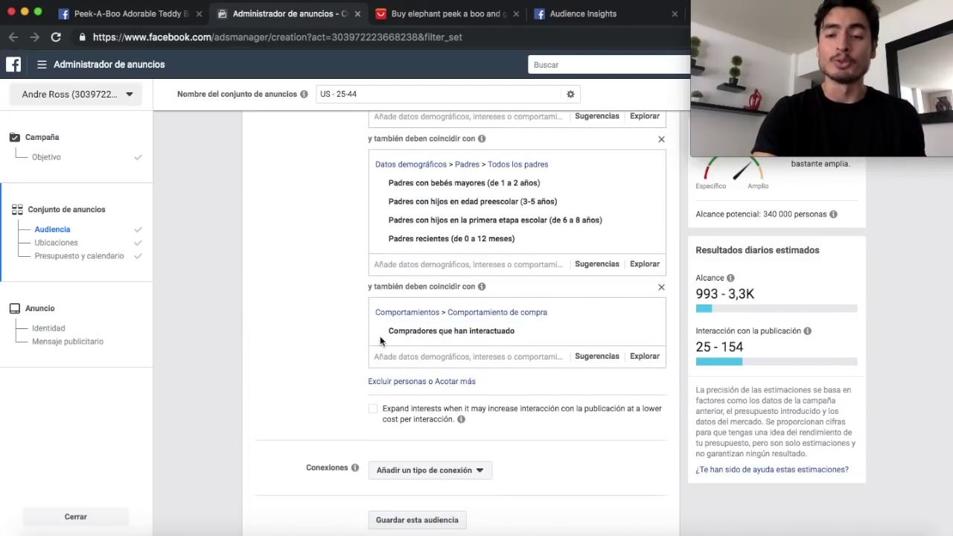
{"action": "scroll", "coordinate": [380, 336], "scroll_direction": "down", "scroll_amount": 10}
{"action": "scroll", "coordinate": [349, 318], "scroll_direction": "down", "scroll_amount": 4}
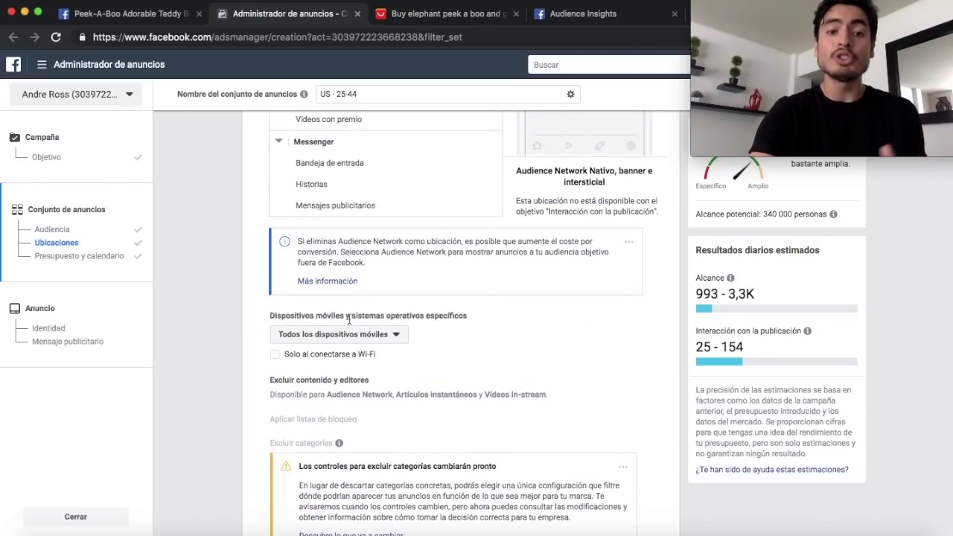
{"action": "scroll", "coordinate": [246, 335], "scroll_direction": "up", "scroll_amount": 12}
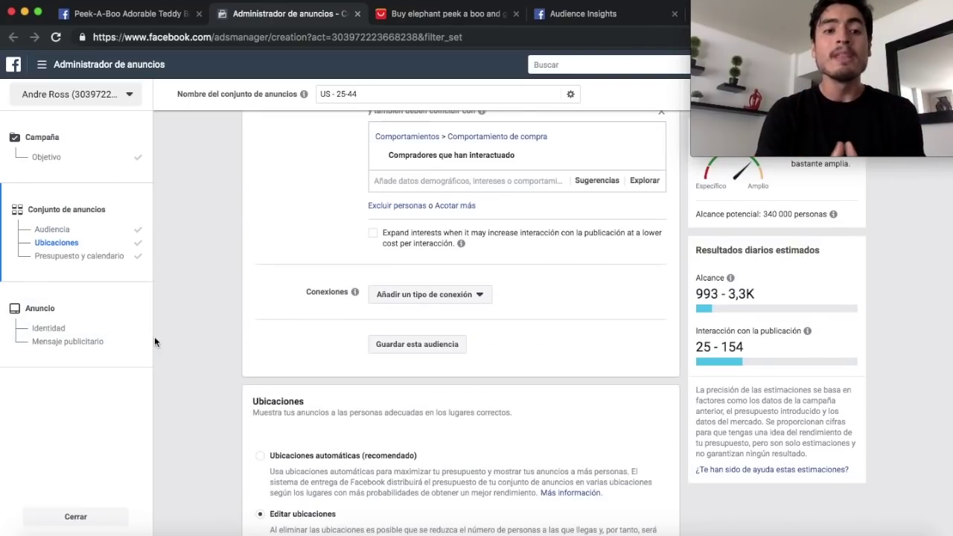